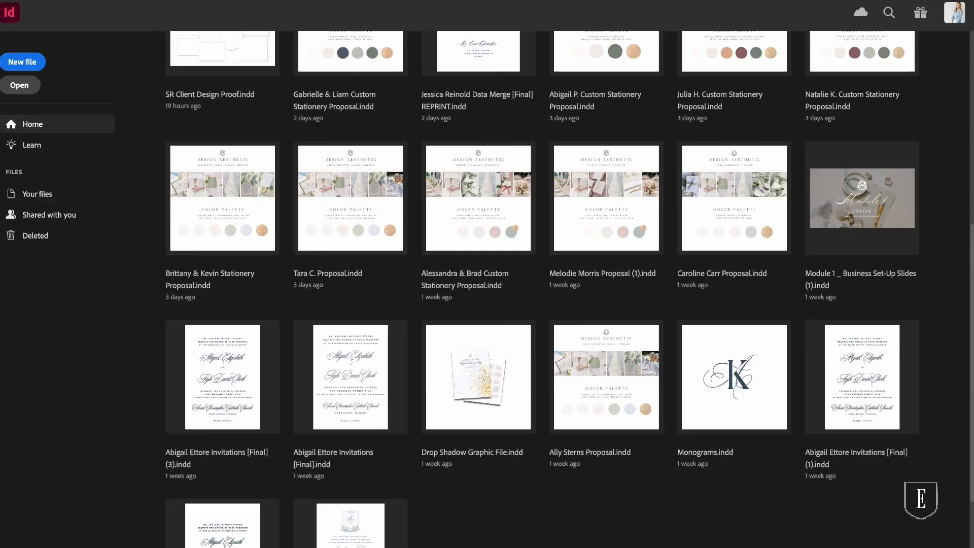
# Step: Open one of the recent client stationery proposals and skip replacing its missing fonts
pyautogui.scroll(3, 482, 213)
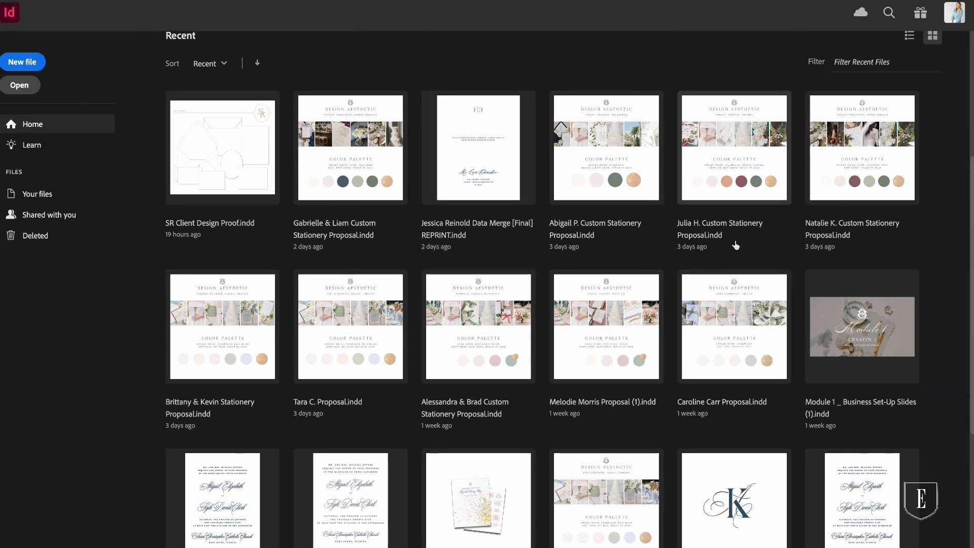
pyautogui.click(335, 333)
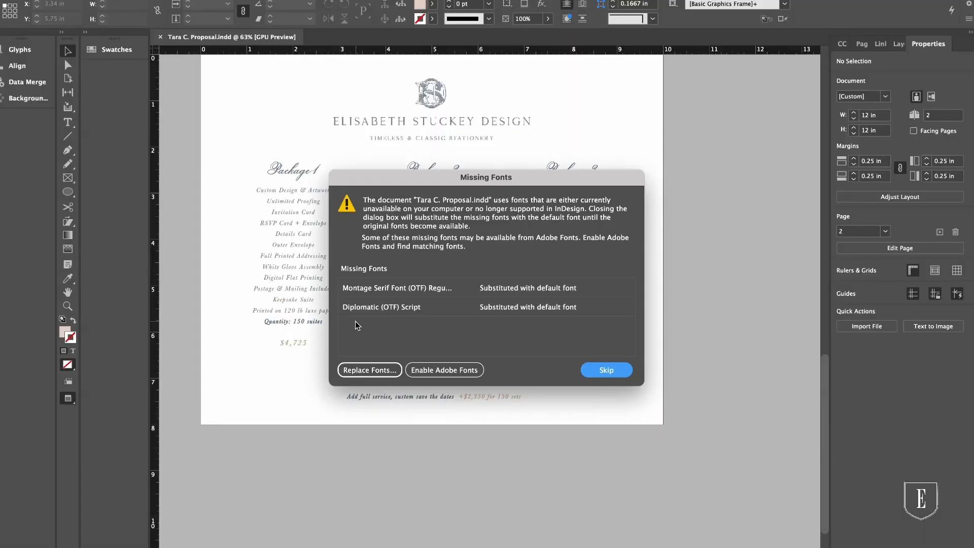
pyautogui.click(604, 370)
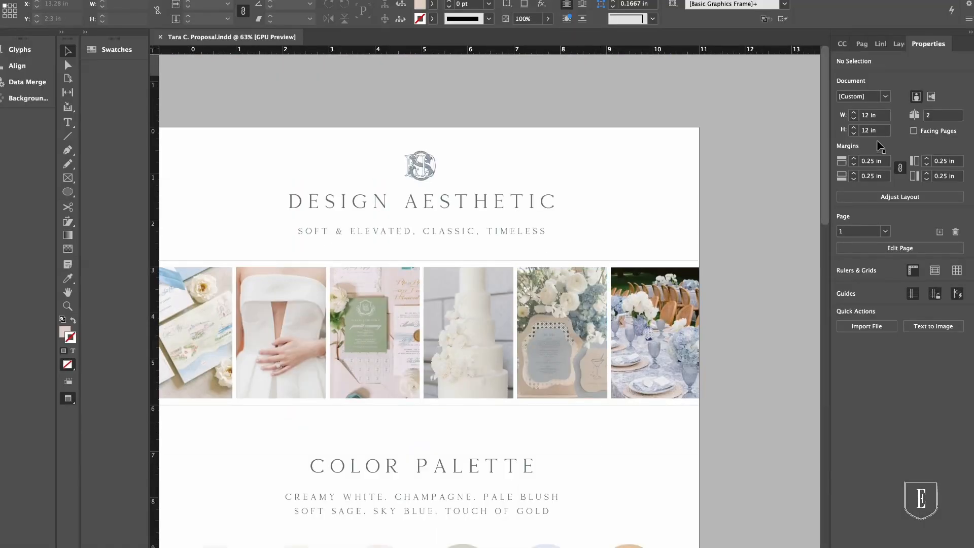
# Step: Show the list of CC Libraries and widen its display area
pyautogui.click(842, 44)
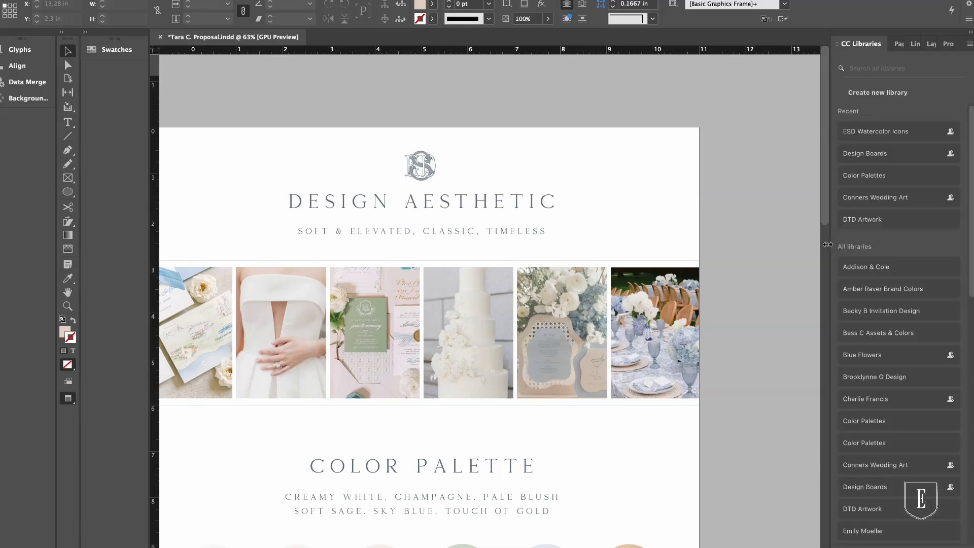
pyautogui.scroll(-10, 810, 247)
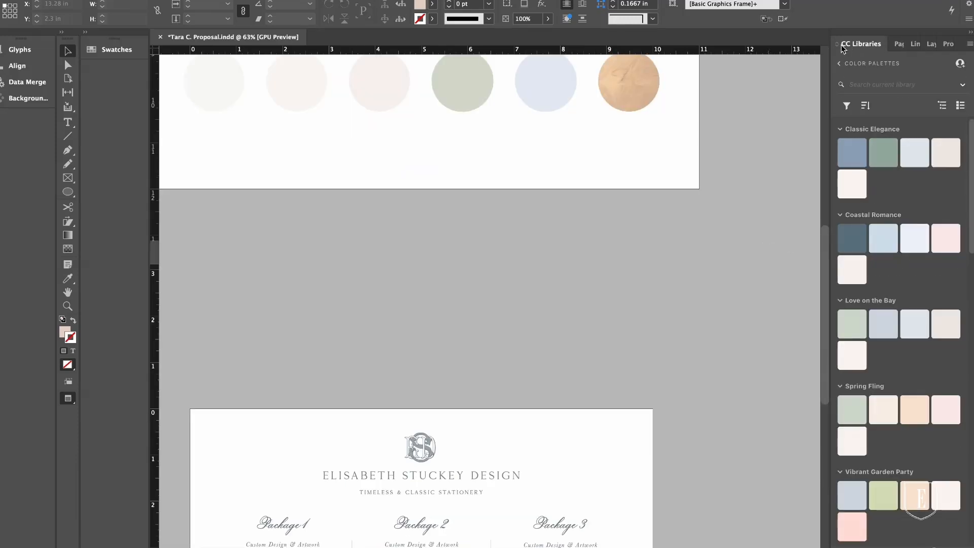
pyautogui.click(833, 61)
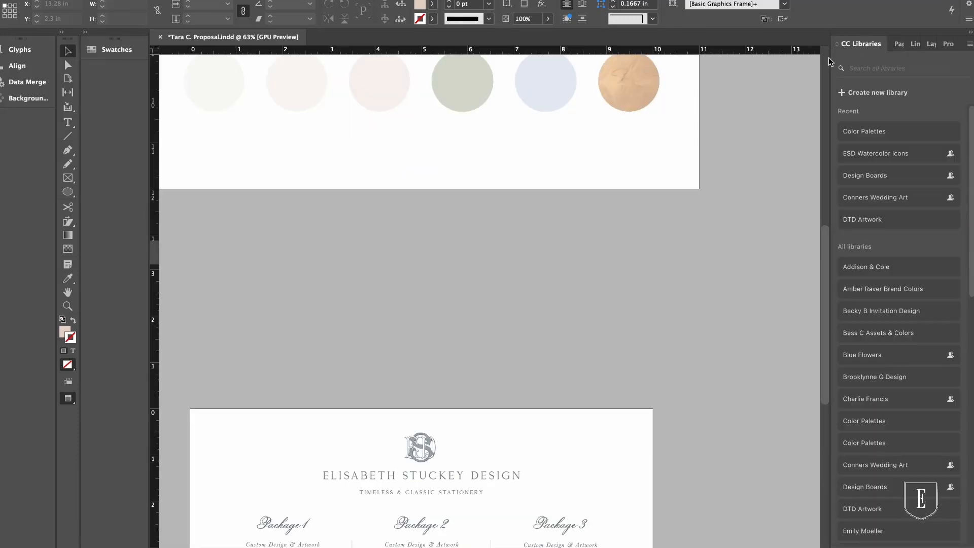
pyautogui.moveTo(830, 61); pyautogui.dragTo(664, 61)
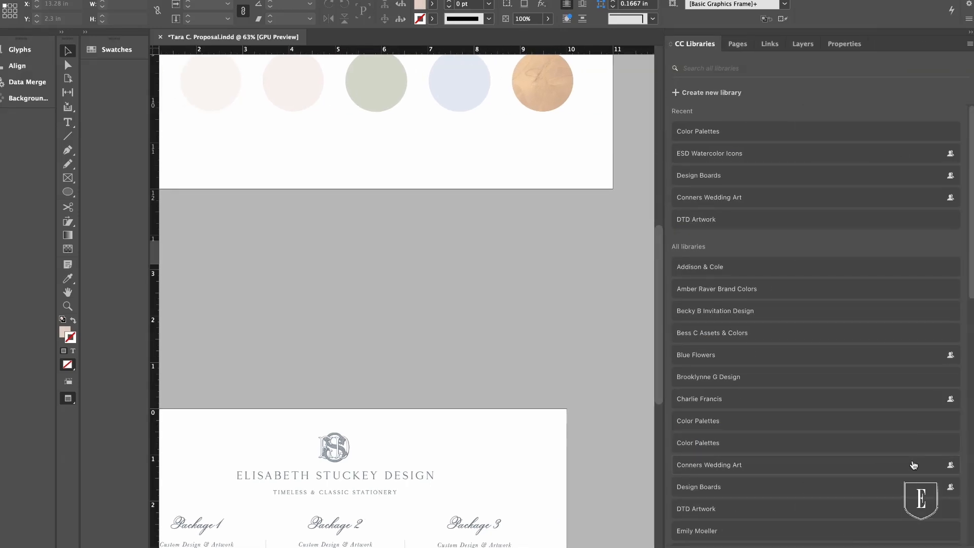
# Step: Review the color groups in the recent Color Palettes library, from Classic Elegance to Deep in Fall, and return to the library list
pyautogui.click(720, 133)
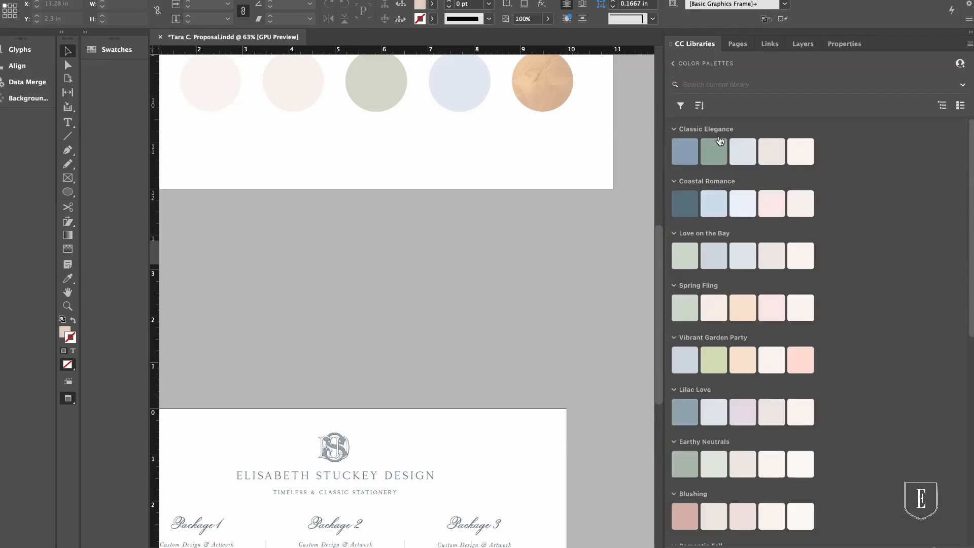
pyautogui.scroll(-8, 948, 325)
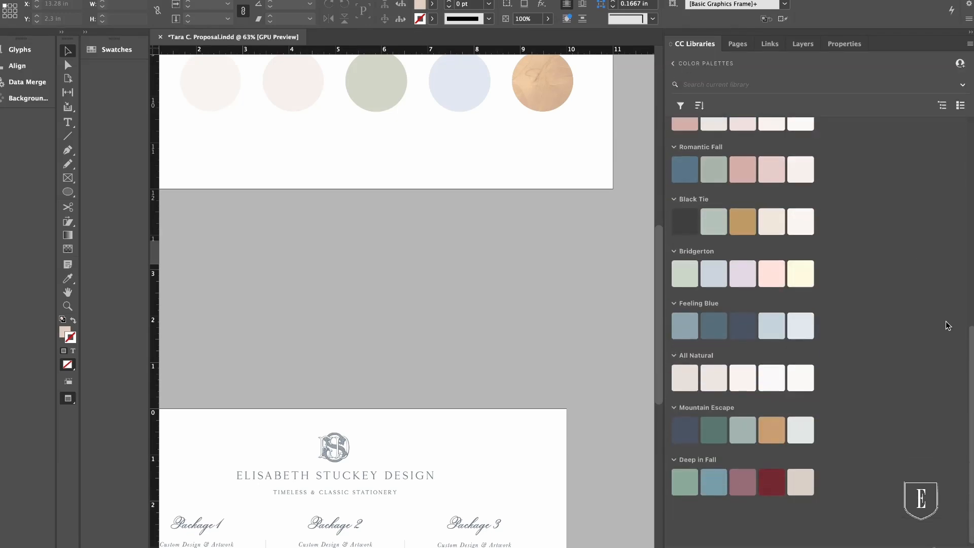
pyautogui.scroll(8, 948, 326)
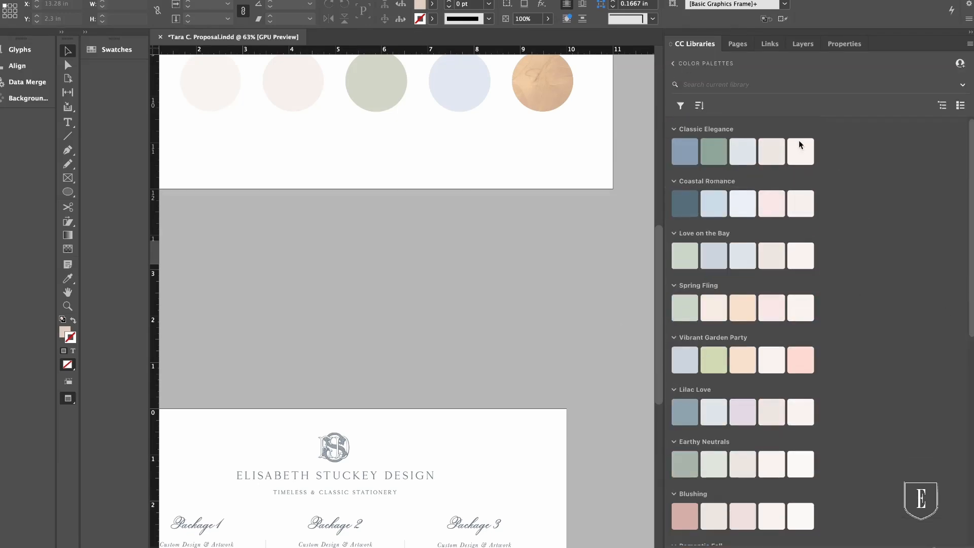
pyautogui.click(673, 64)
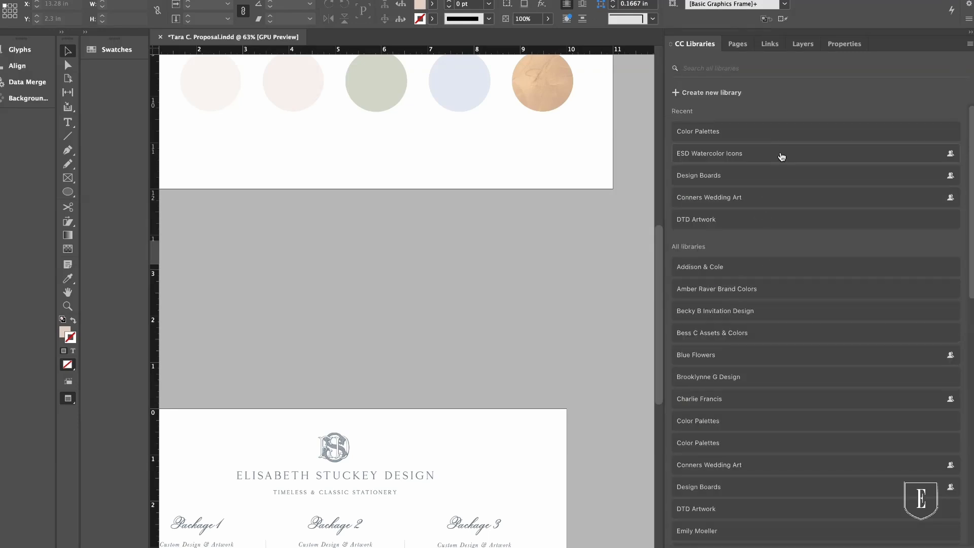
# Step: Examine the image groups in the Design Boards library alongside the proposal's Design Aesthetic page, and return to the library list
pyautogui.click(762, 178)
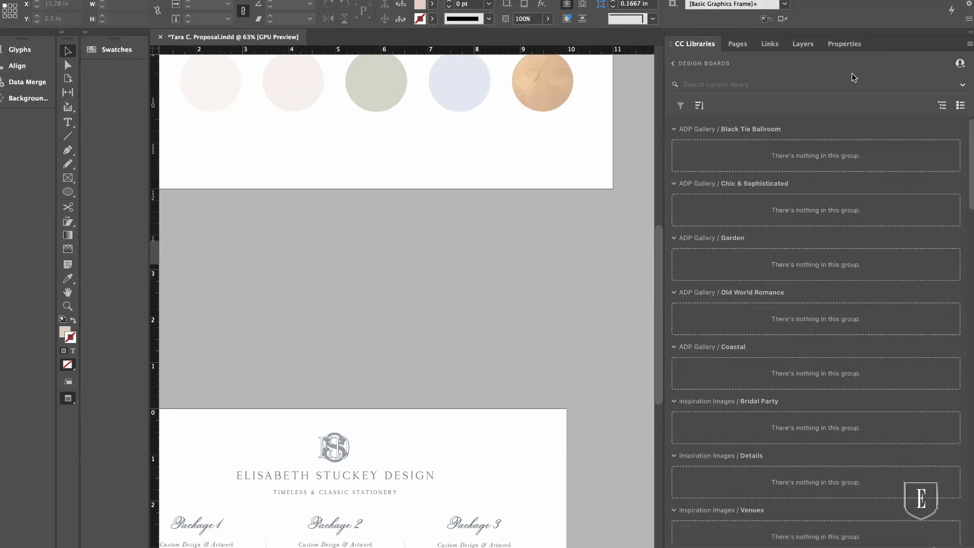
pyautogui.scroll(-5, 835, 262)
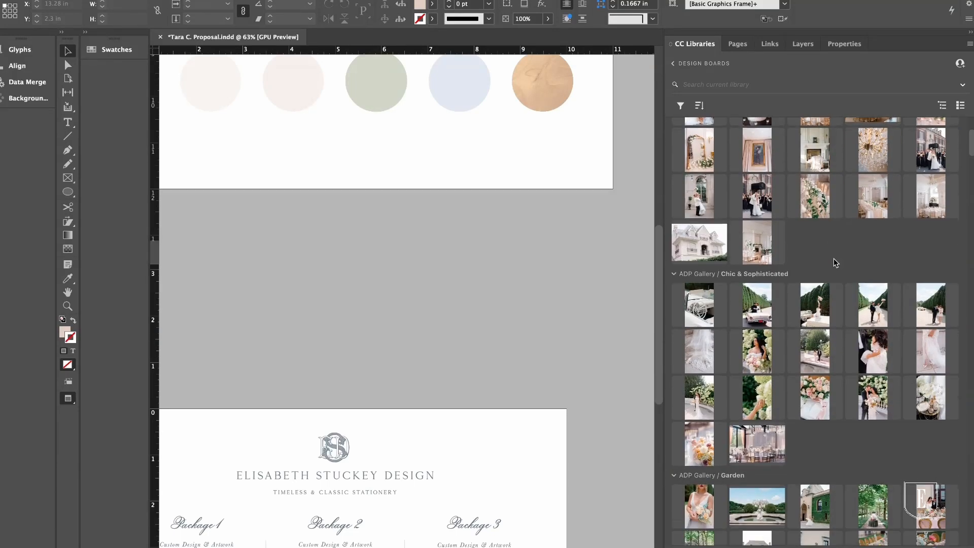
pyautogui.scroll(-10, 834, 262)
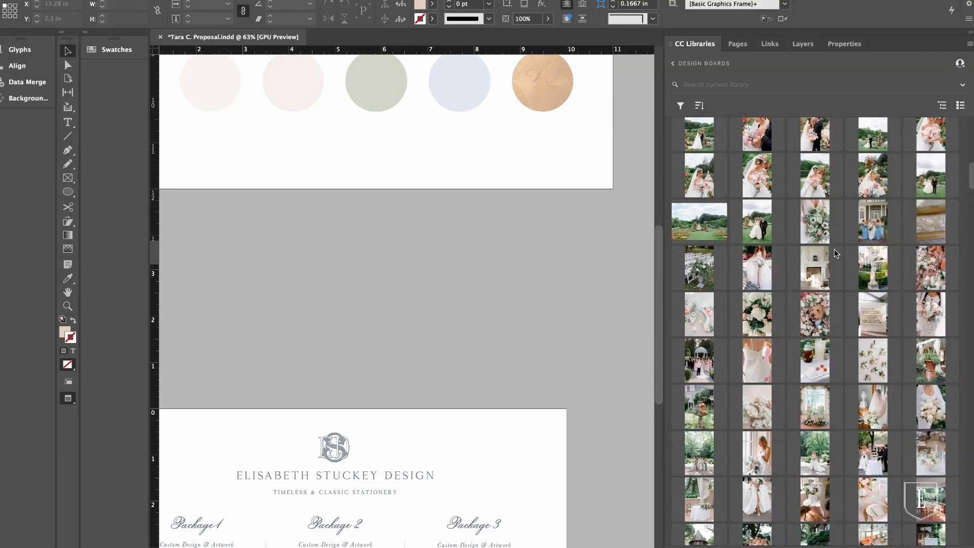
pyautogui.scroll(-8, 836, 253)
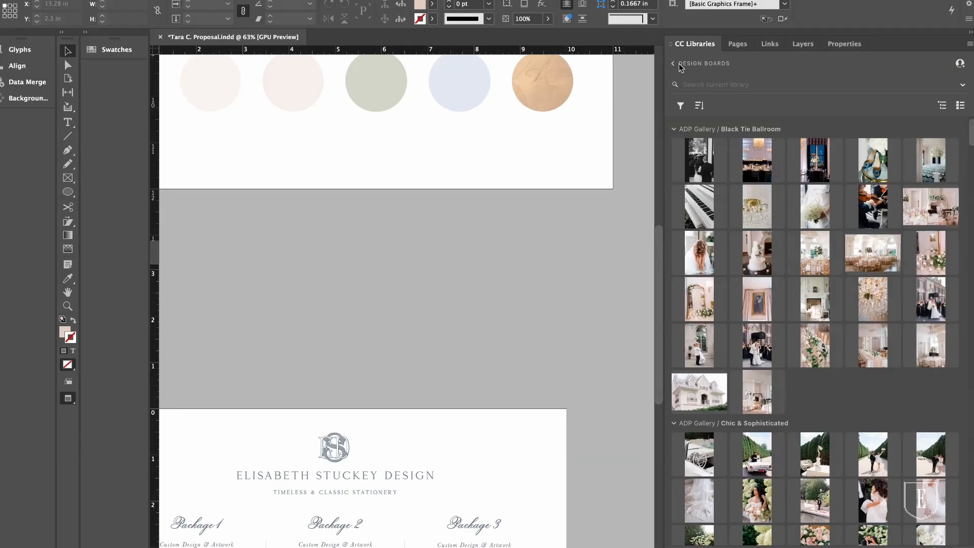
pyautogui.scroll(8, 532, 136)
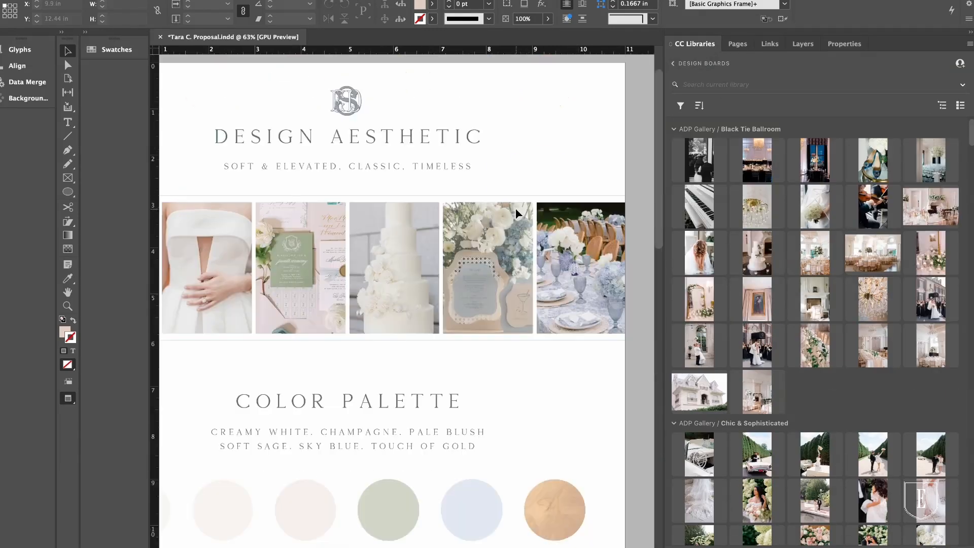
pyautogui.click(714, 63)
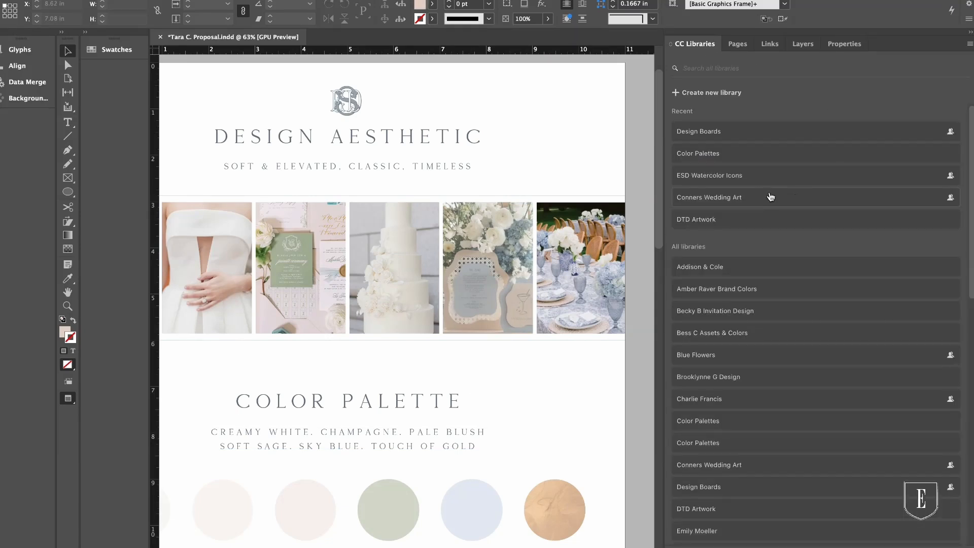
# Step: Open the ESD Watercolor Icons library and examine its icon groups, such as Food, Travel, Music + Party and Wedding
pyautogui.click(735, 177)
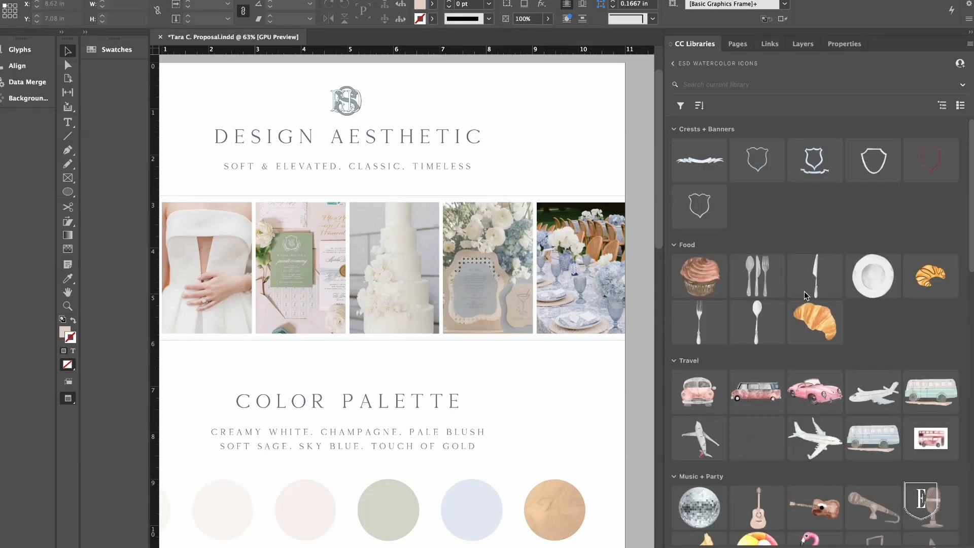
pyautogui.scroll(-8, 807, 296)
pyautogui.scroll(-5, 806, 296)
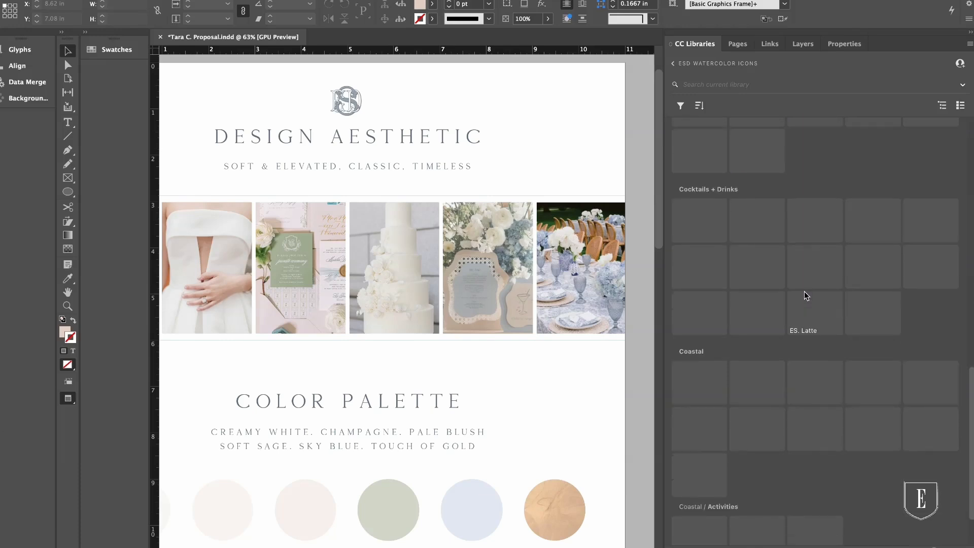
pyautogui.scroll(5, 806, 296)
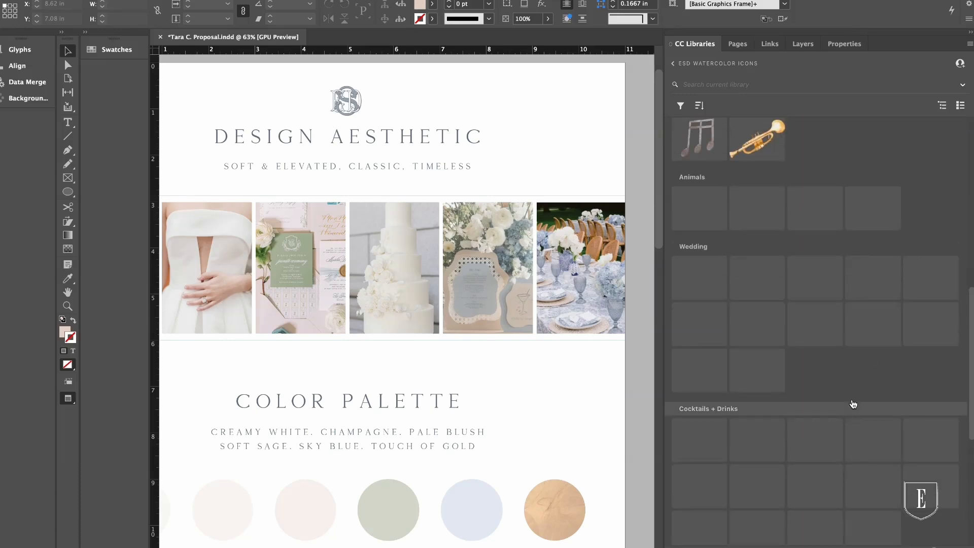
pyautogui.scroll(10, 923, 392)
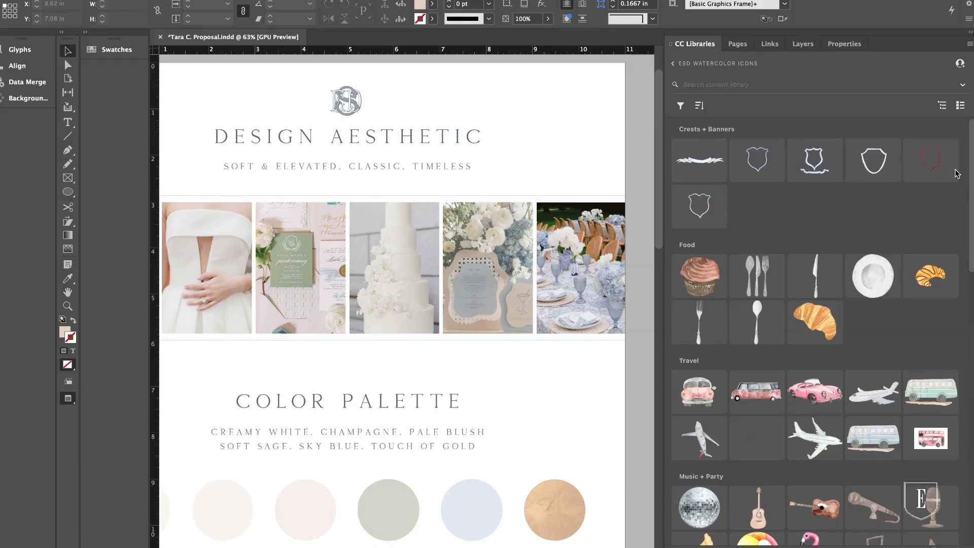
pyautogui.scroll(-4, 911, 358)
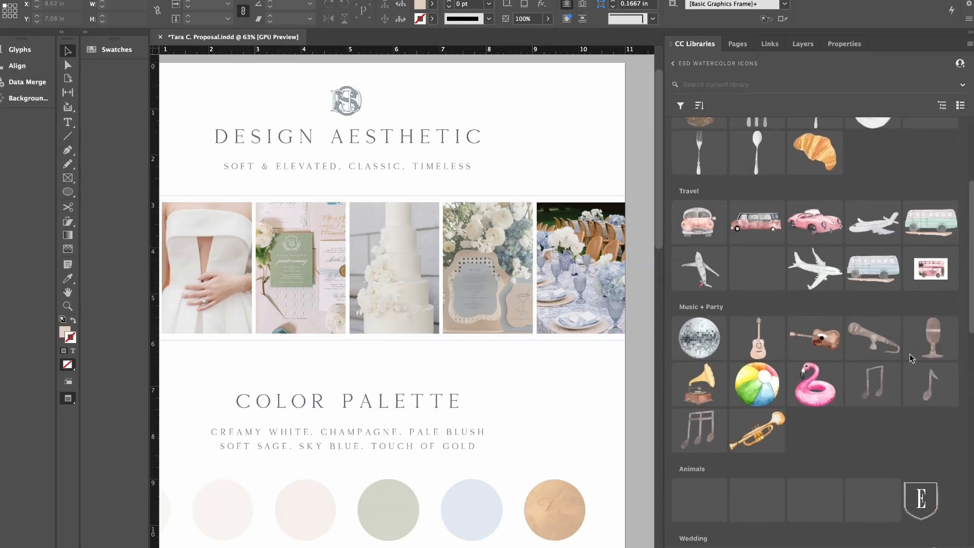
pyautogui.scroll(-4, 912, 358)
# Step: Place the cupcake icon from the Food group beside the Design Aesthetic heading and adjust its position
pyautogui.scroll(8, 911, 357)
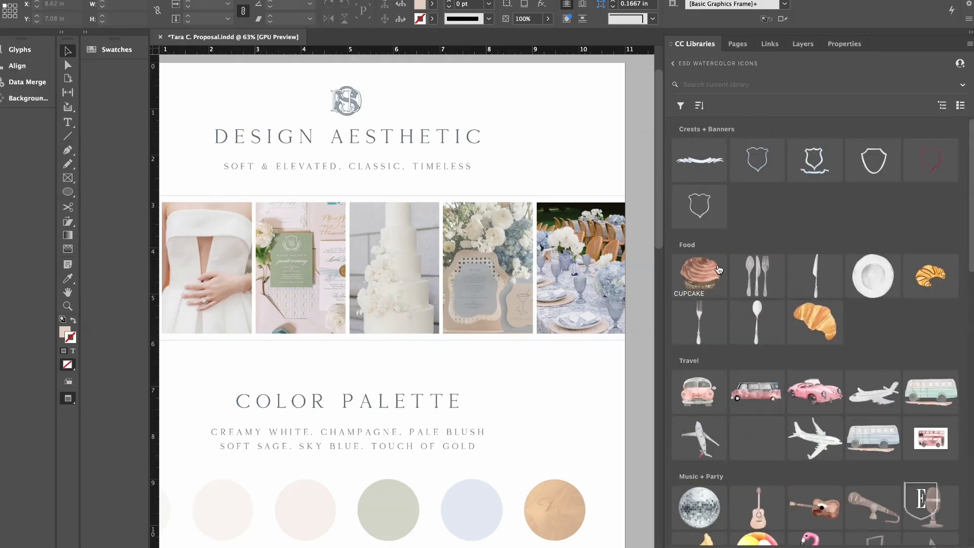
pyautogui.moveTo(700, 275); pyautogui.dragTo(494, 102)
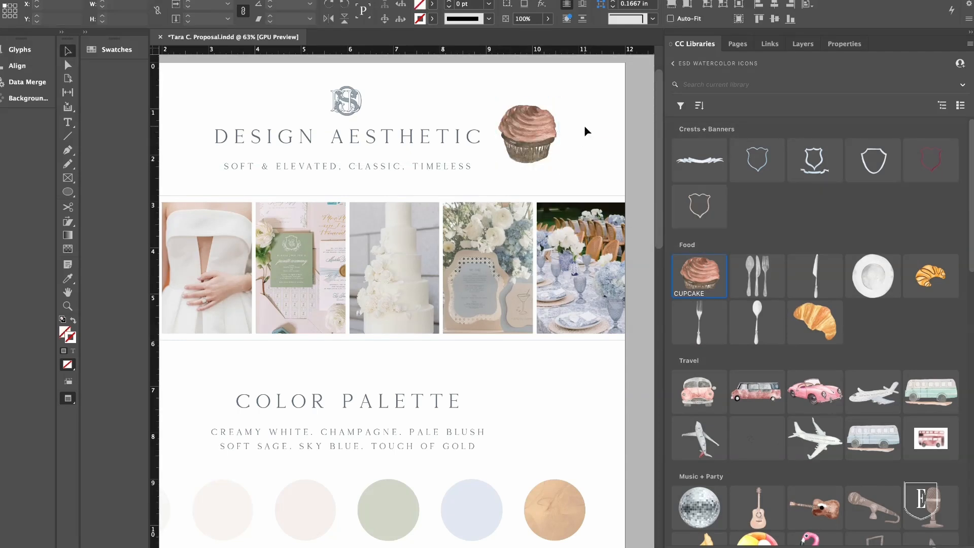
pyautogui.moveTo(538, 147); pyautogui.dragTo(548, 142)
pyautogui.click(593, 150)
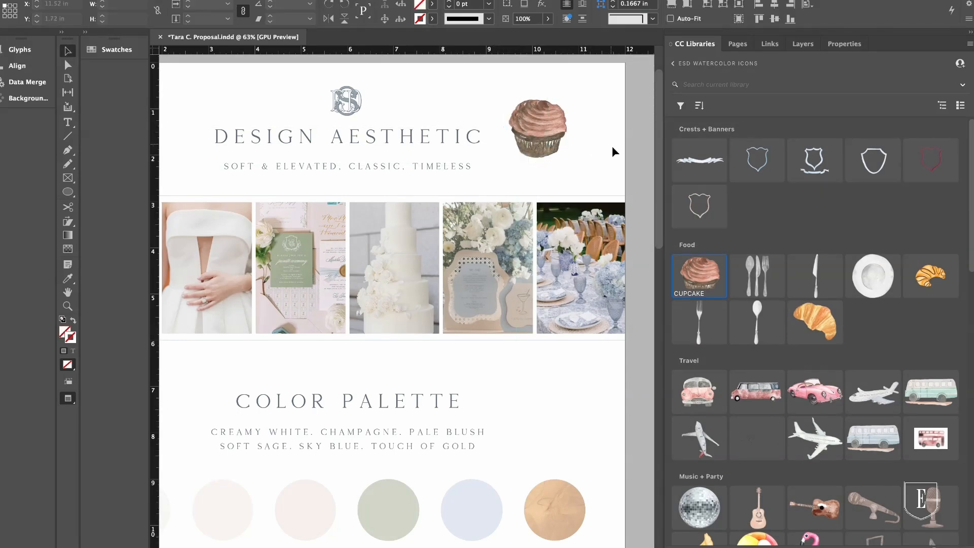
pyautogui.scroll(-1, 648, 333)
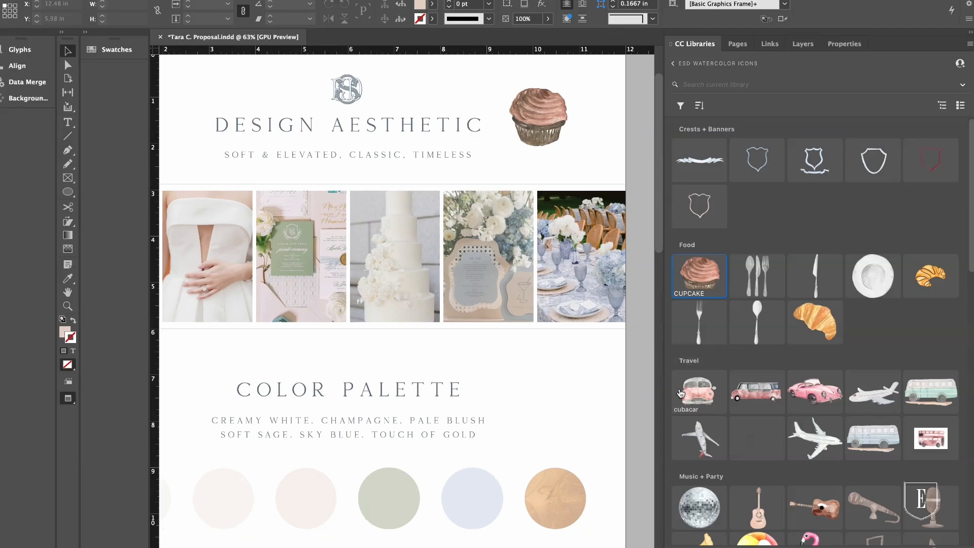
# Step: Place the trumpet icon Wedding_36 from the Music + Party group on the page just below the cupcake
pyautogui.scroll(-7, 732, 417)
pyautogui.scroll(-1, 732, 417)
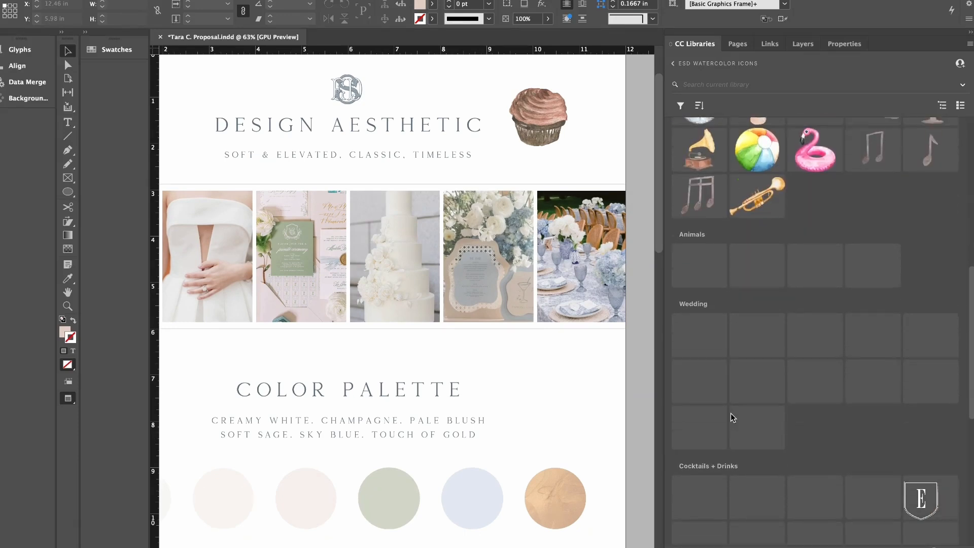
pyautogui.scroll(2, 732, 415)
pyautogui.moveTo(757, 276); pyautogui.dragTo(582, 167)
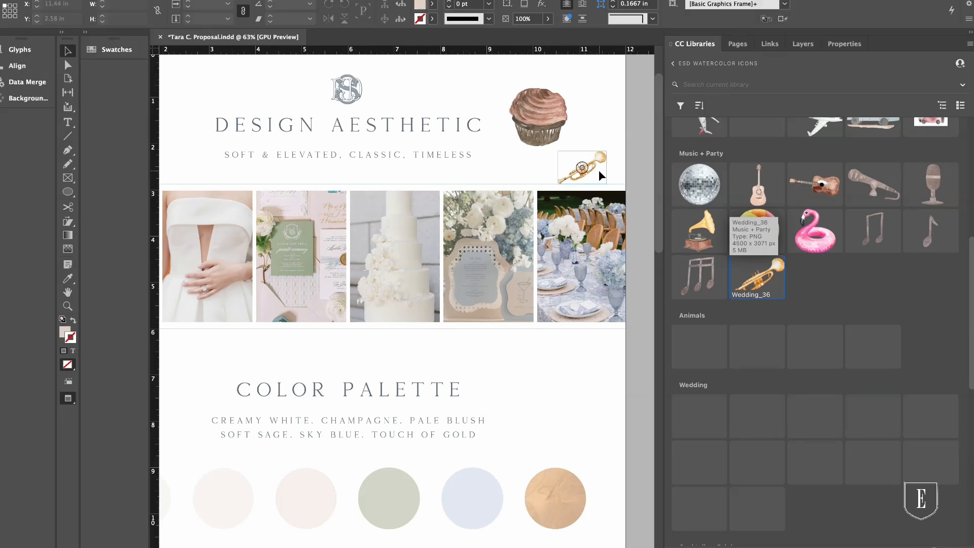
# Step: Delete the trumpet and the cupcake icons from the proposal page
pyautogui.press('Delete')
pyautogui.click(560, 145)
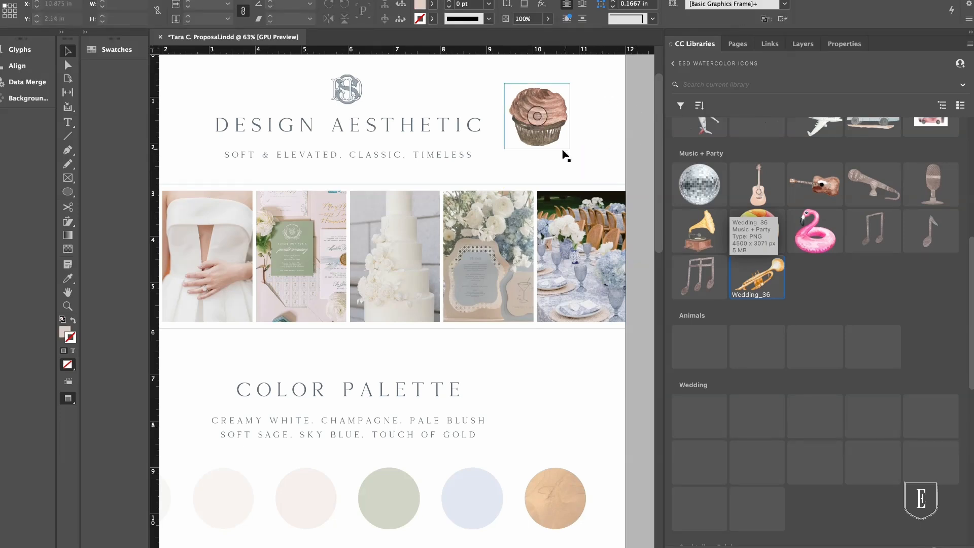
pyautogui.press('Delete')
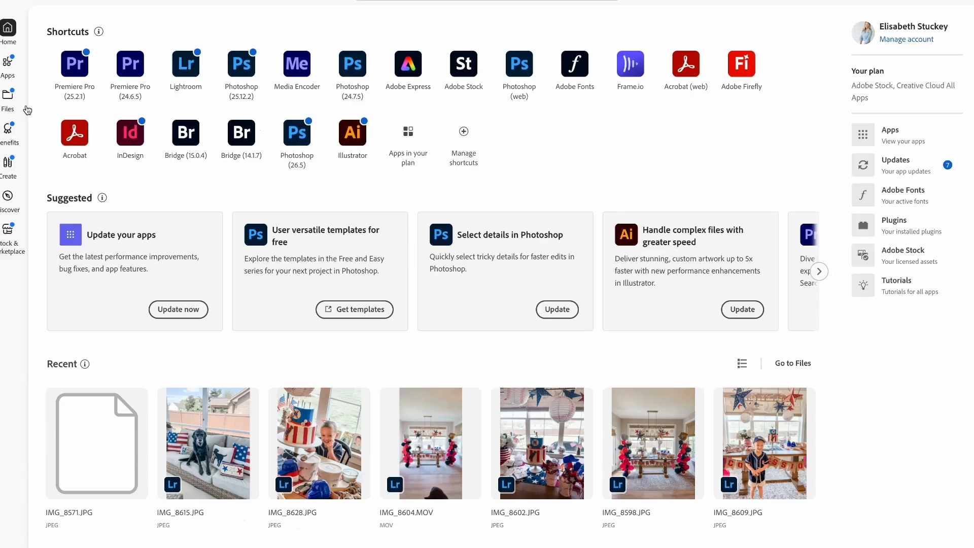
# Step: In the Creative Cloud desktop app, open the files area and look through the collection under Your libraries
pyautogui.click(9, 100)
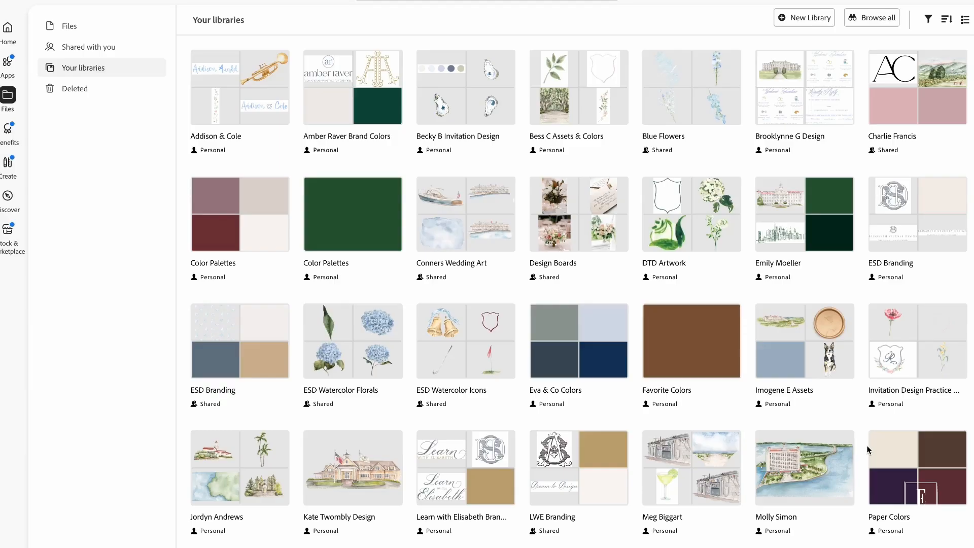
pyautogui.scroll(-5, 867, 449)
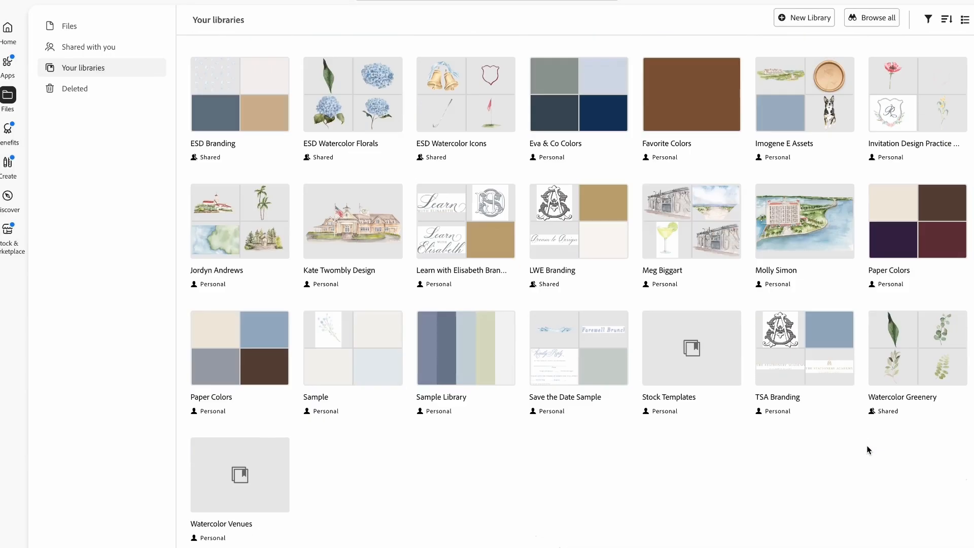
pyautogui.scroll(1, 867, 449)
pyautogui.scroll(3, 867, 449)
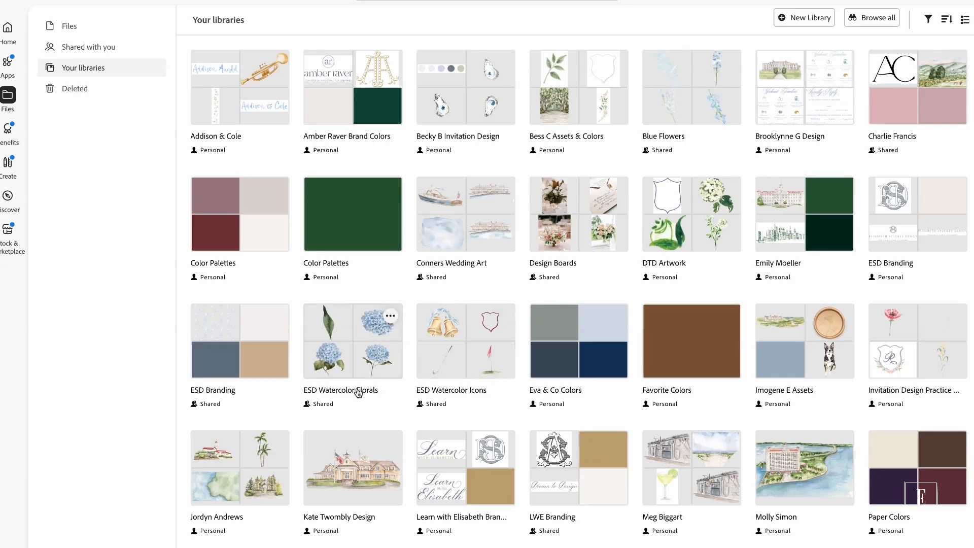
# Step: Open the ESD Watercolor Florals library and look through its flower groups from White & Blue to Greenery
pyautogui.click(358, 391)
pyautogui.scroll(-15, 793, 403)
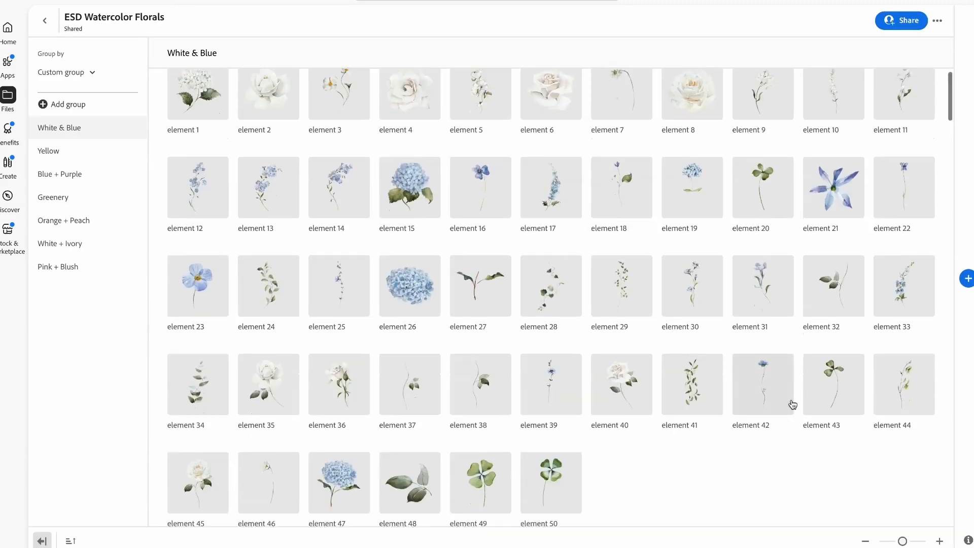
pyautogui.scroll(-10, 792, 403)
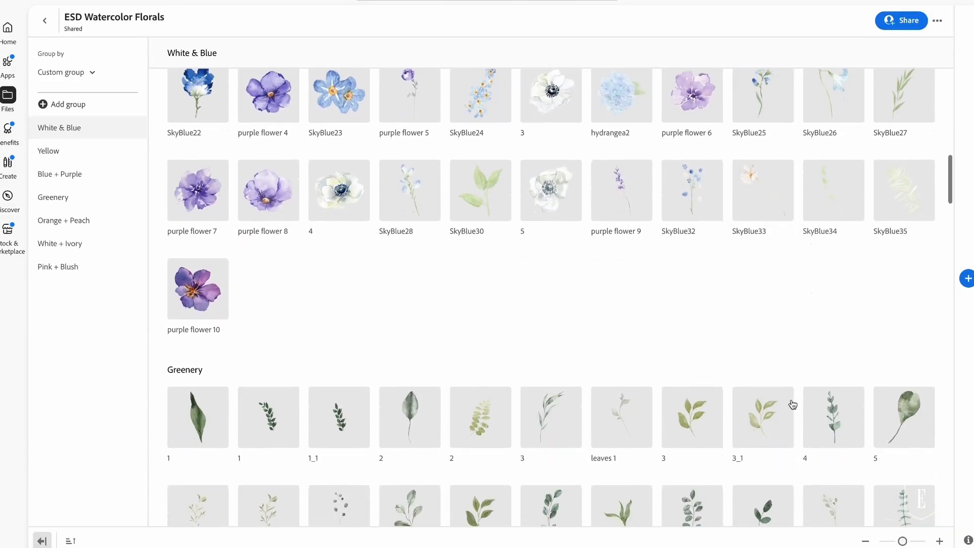
# Step: Look through the remaining ESD Watercolor Florals groups, from Greenery to Pink + Blush, and return to the overview of libraries
pyautogui.scroll(-20, 793, 403)
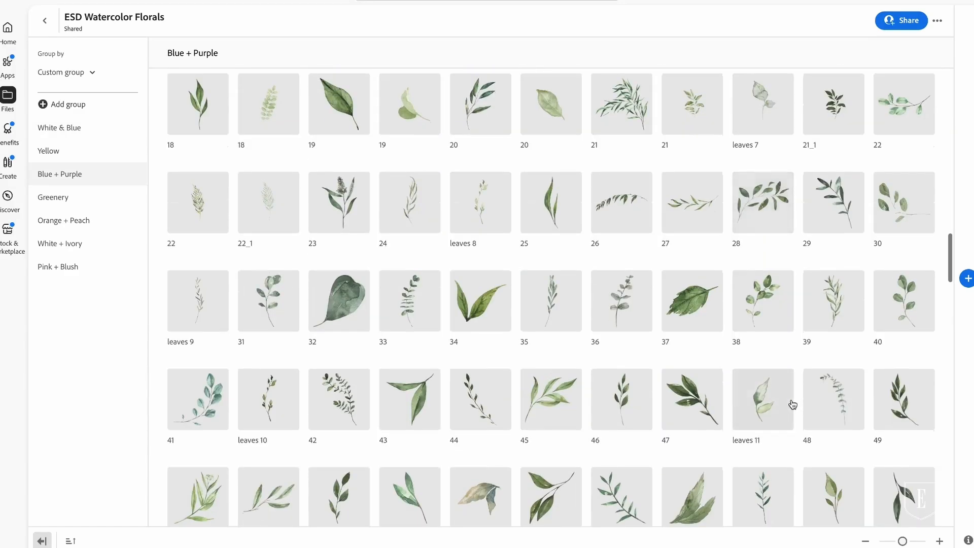
pyautogui.scroll(-20, 793, 404)
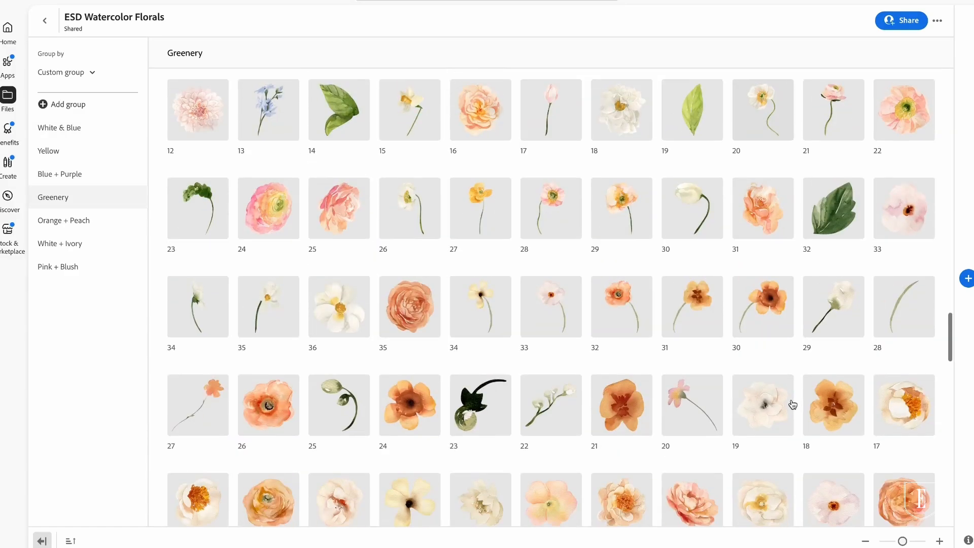
pyautogui.scroll(-15, 793, 405)
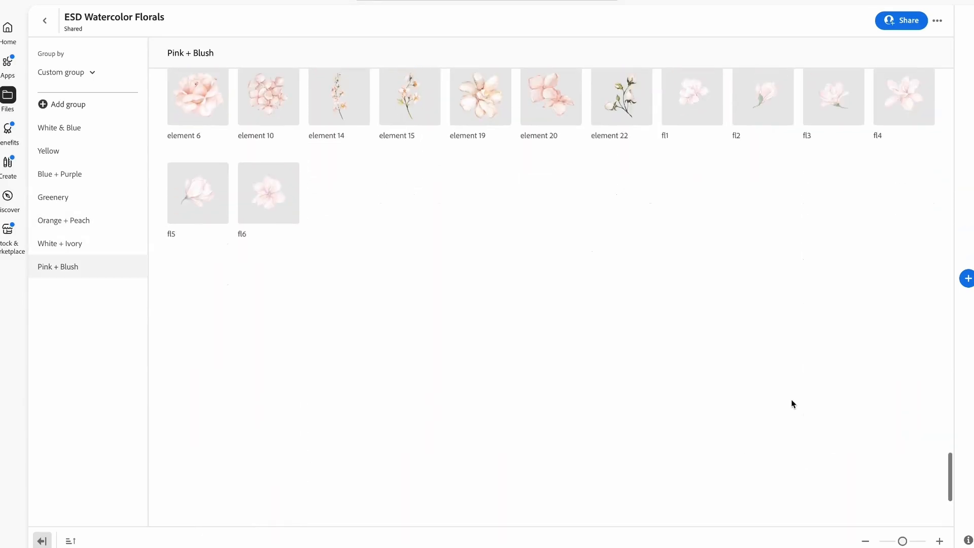
pyautogui.scroll(4, 793, 404)
pyautogui.scroll(20, 792, 403)
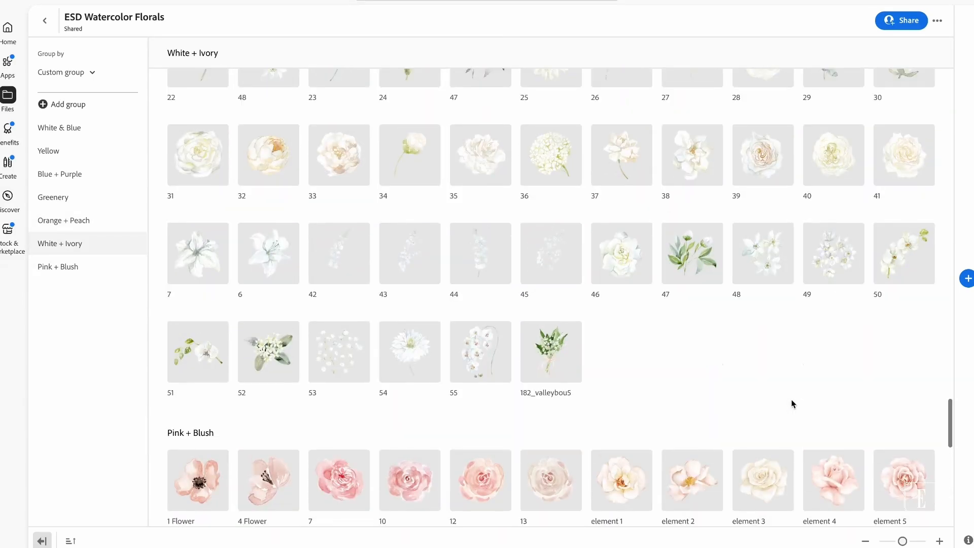
pyautogui.scroll(20, 792, 403)
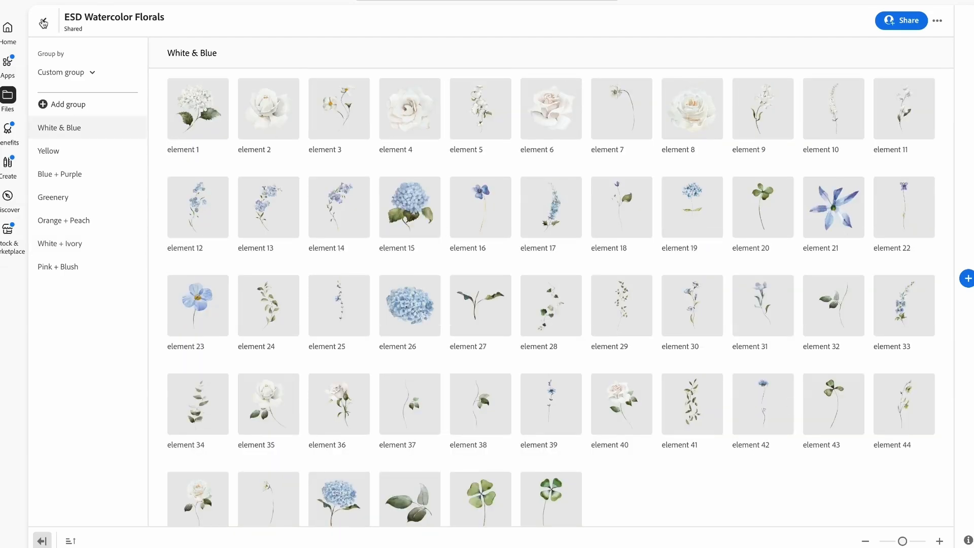
pyautogui.click(43, 23)
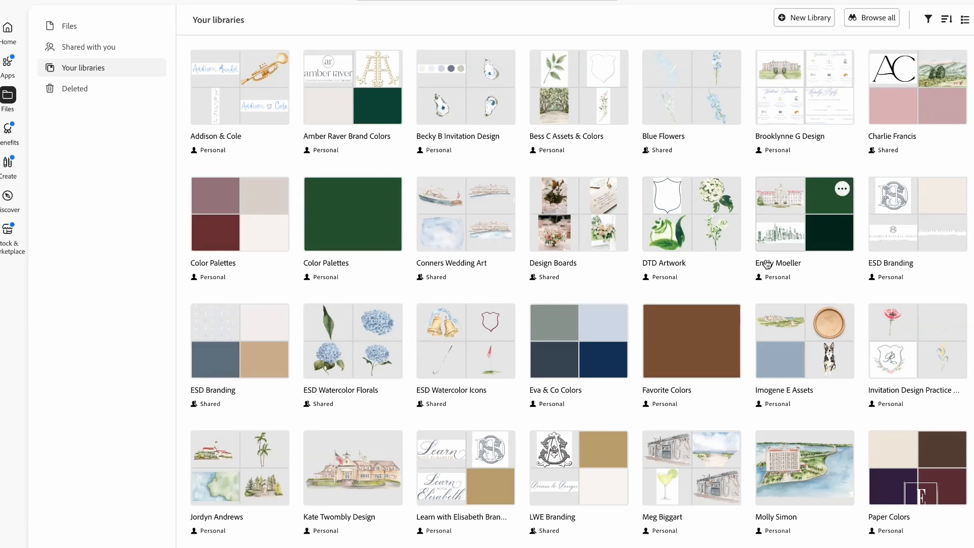
# Step: Open the client's personal library and examine its Monogram, Icons, Colors and Map Artwork groups, ending back at the overview of libraries
pyautogui.click(766, 264)
pyautogui.scroll(-3, 517, 417)
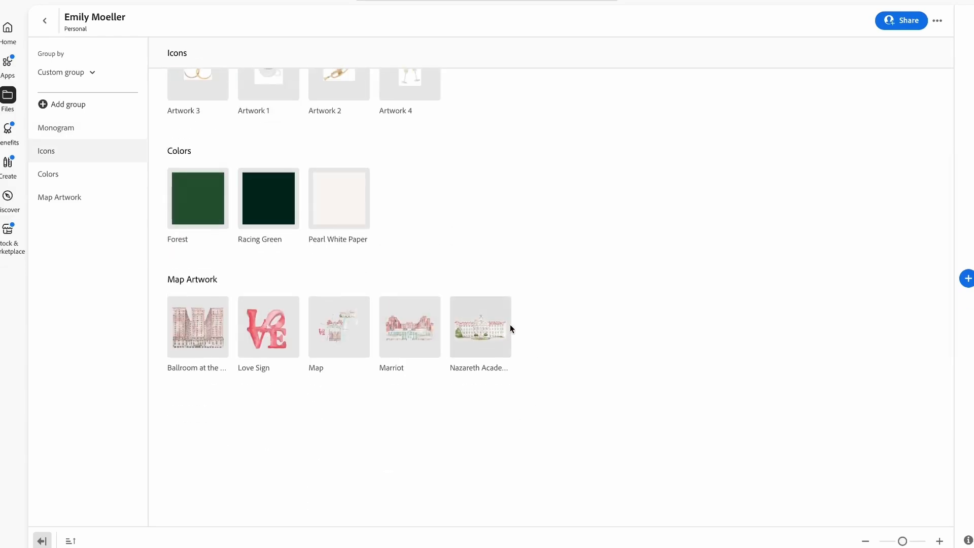
pyautogui.scroll(1, 430, 361)
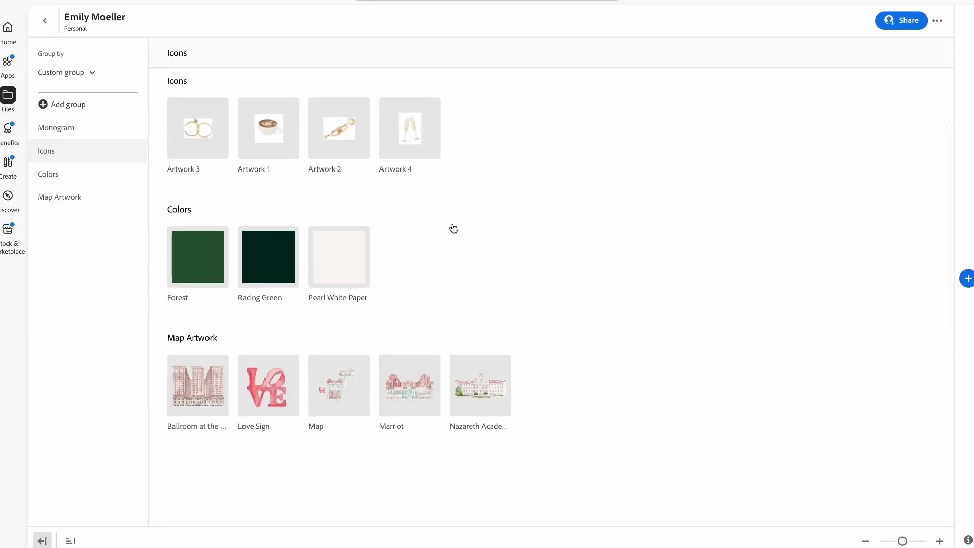
pyautogui.scroll(2, 452, 228)
pyautogui.scroll(1, 490, 270)
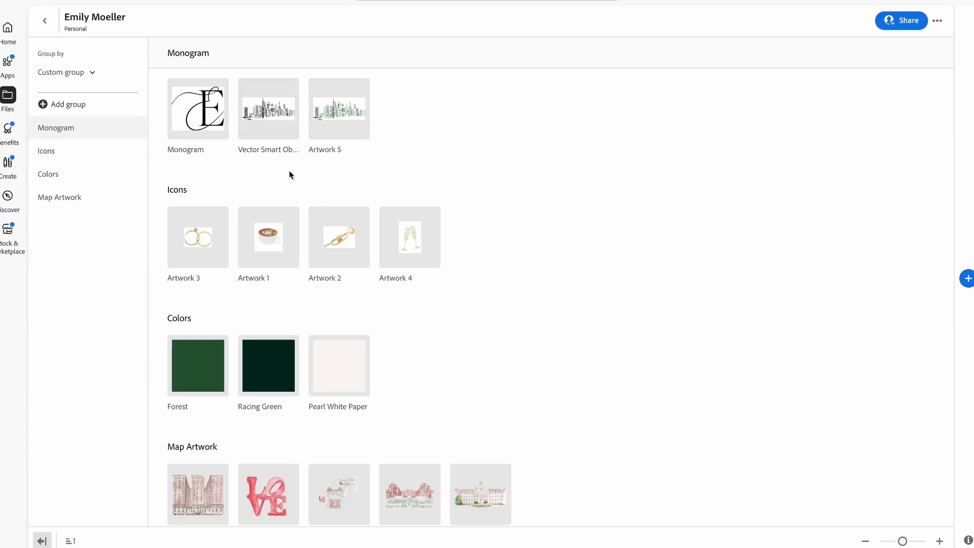
pyautogui.scroll(-6, 246, 172)
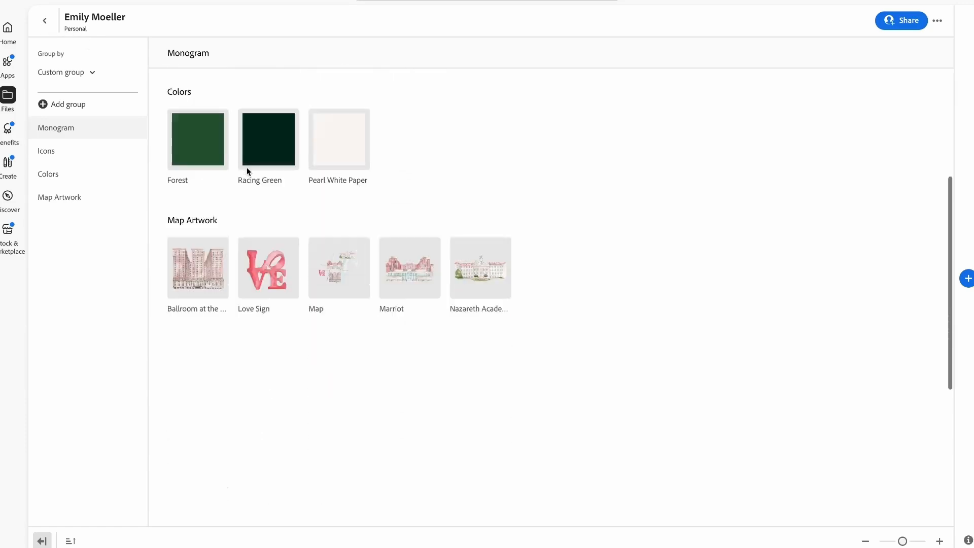
pyautogui.scroll(4, 247, 172)
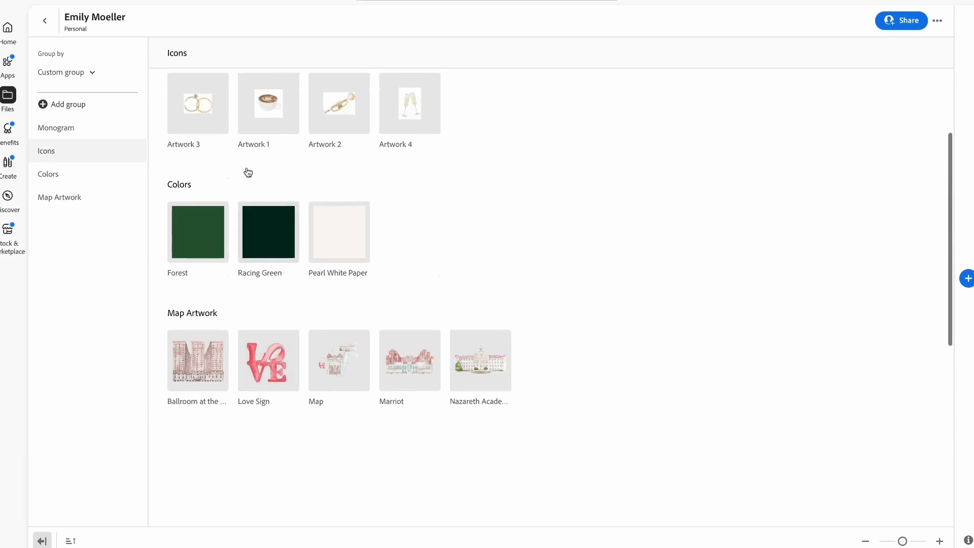
pyautogui.scroll(3, 469, 220)
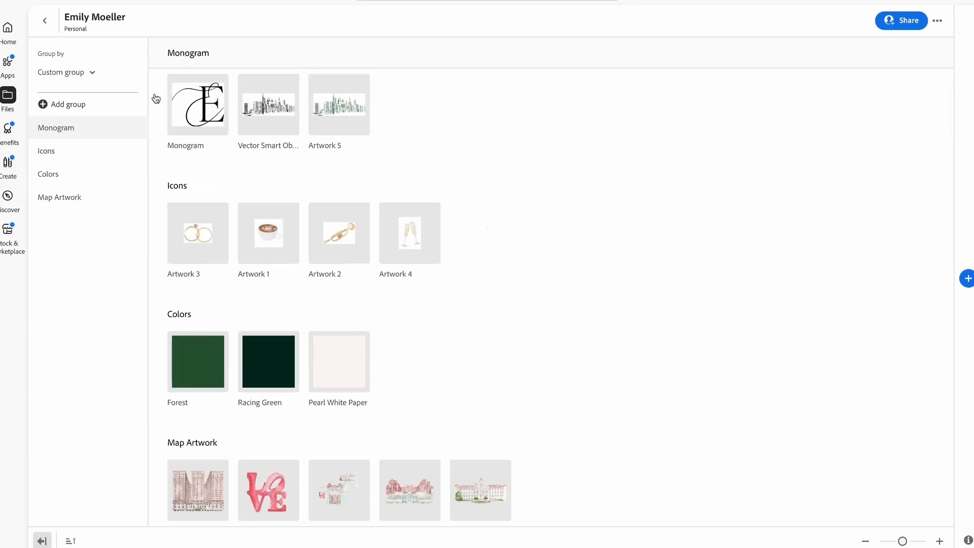
pyautogui.click(43, 22)
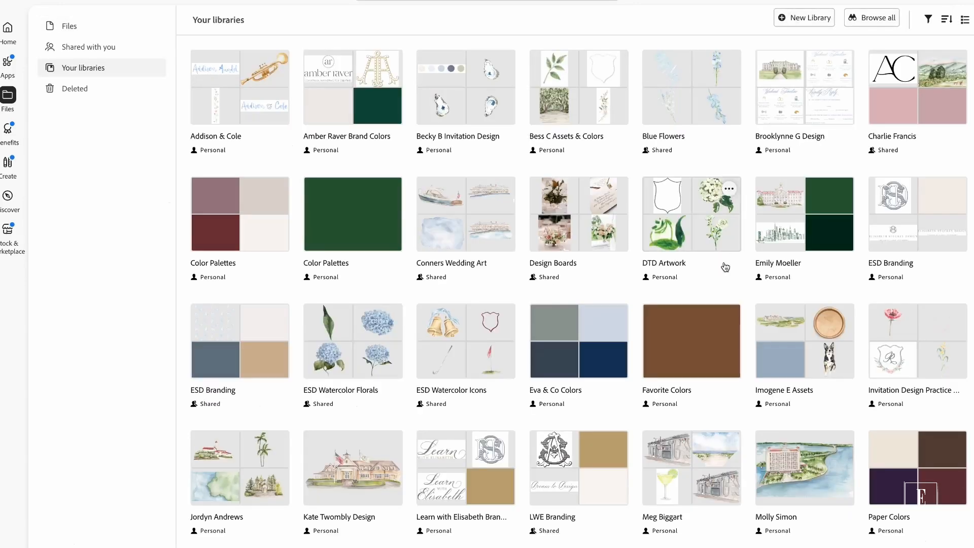
# Step: Create a new library named Borders & Frames
pyautogui.click(801, 20)
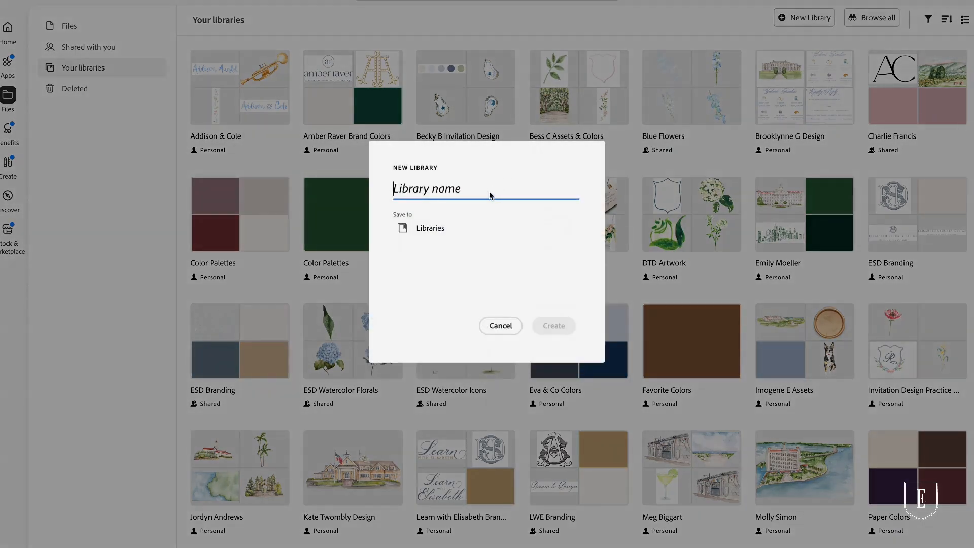
pyautogui.write('Borders & Frames')
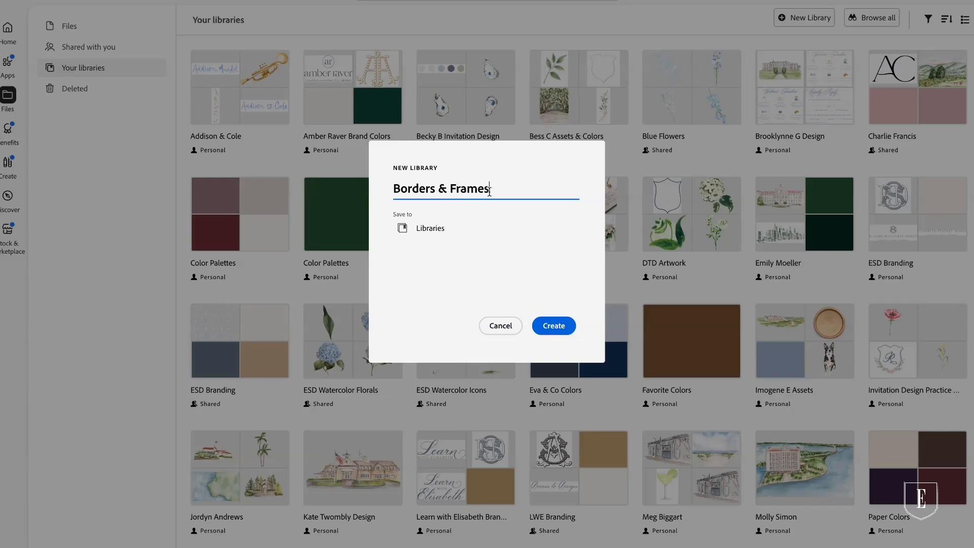
pyautogui.click(568, 328)
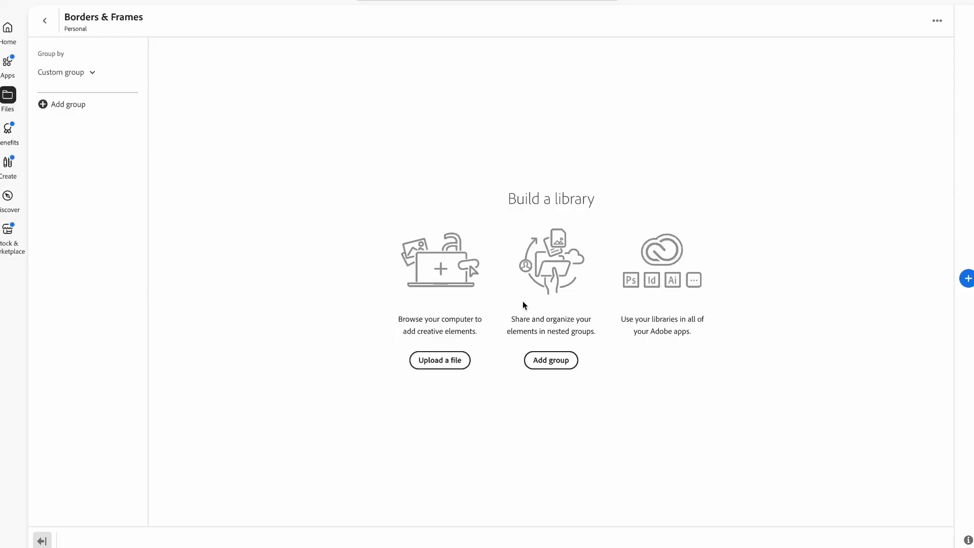
# Step: Upload all the border and frame PNG files from the Pink folder into the Borders & Frames library
pyautogui.click(439, 360)
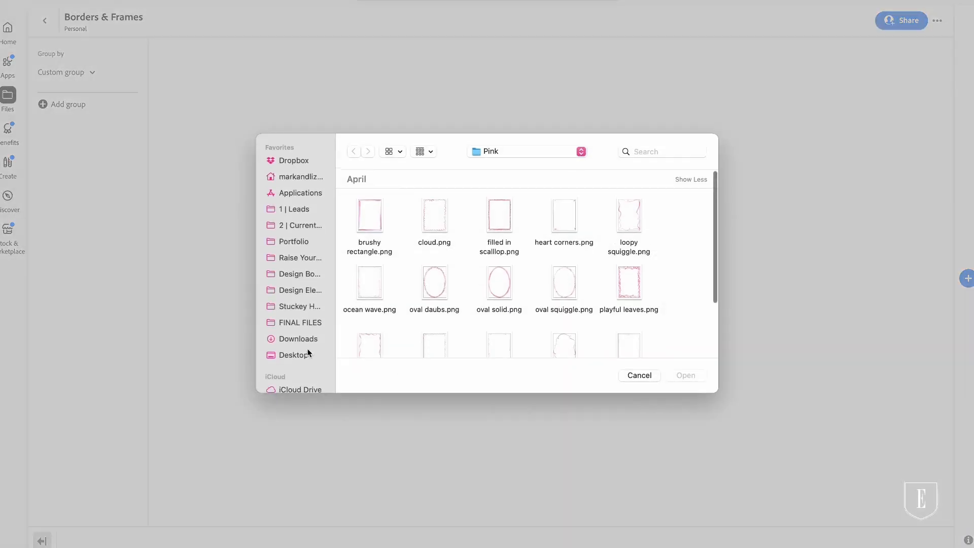
pyautogui.scroll(-5, 481, 323)
pyautogui.scroll(5, 481, 322)
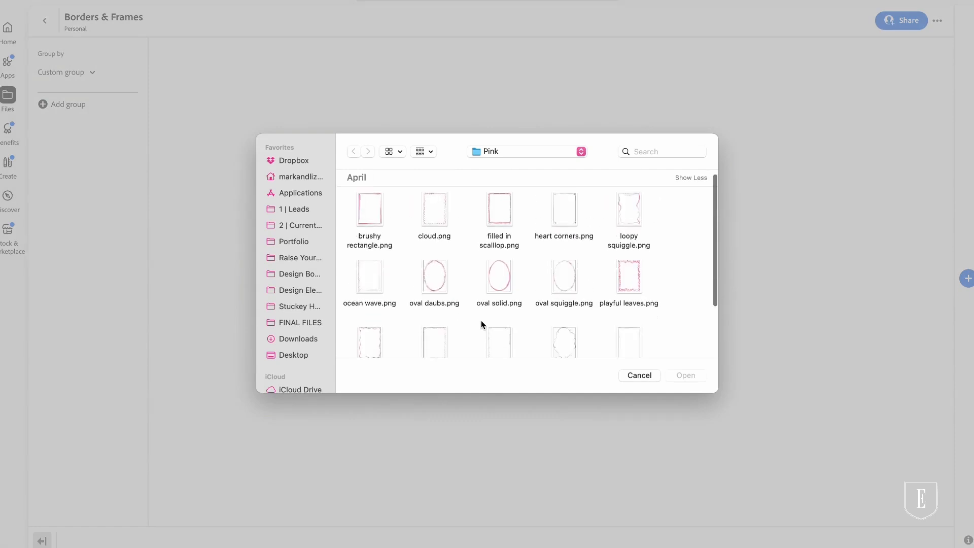
pyautogui.scroll(-5, 481, 322)
pyautogui.scroll(5, 481, 320)
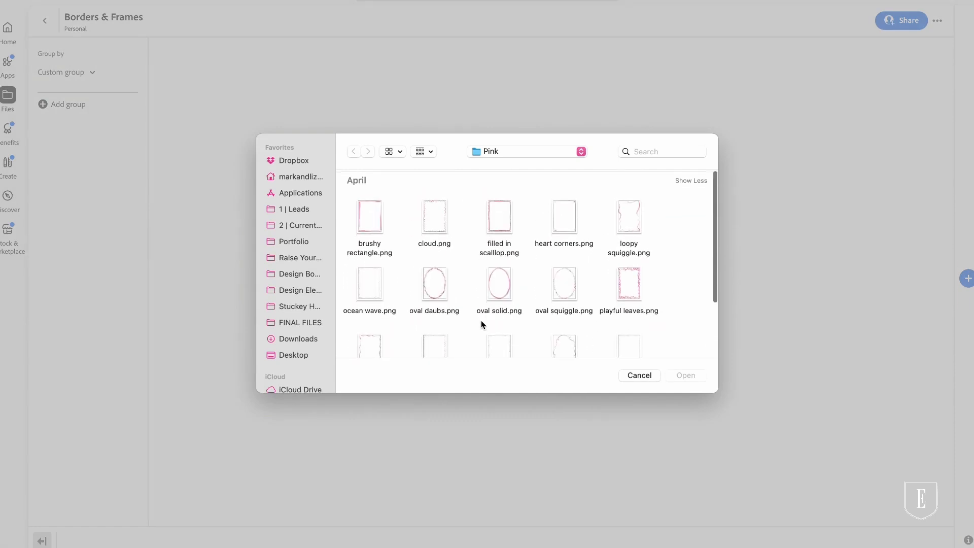
pyautogui.press('super+a')
pyautogui.scroll(-5, 706, 269)
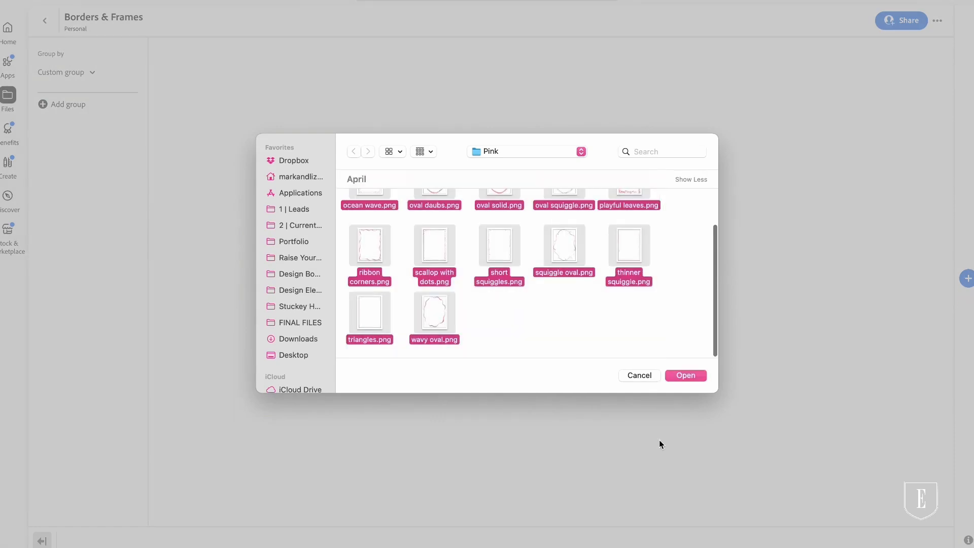
pyautogui.click(692, 375)
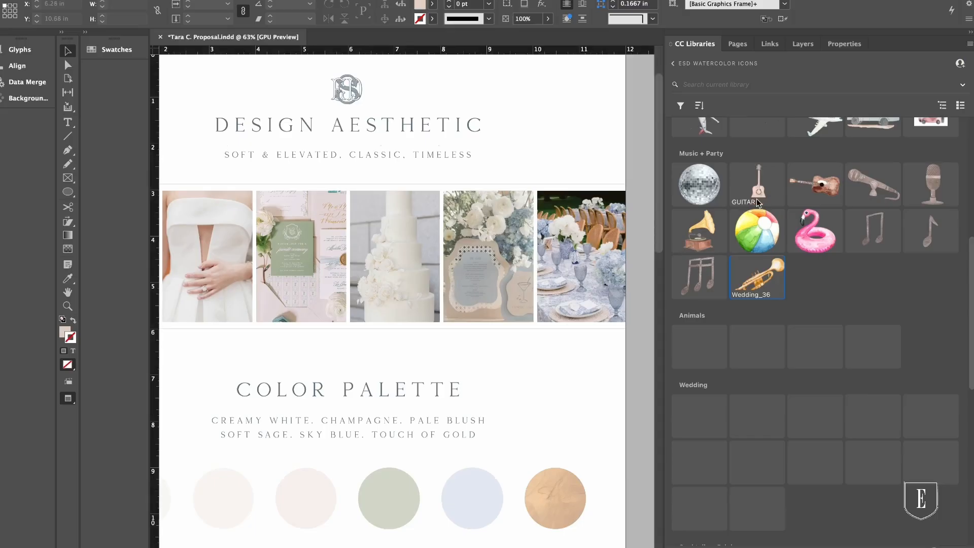
# Step: Switch to the InDesign proposal and open the Borders & Frames library in place of ESD Watercolor Icons
pyautogui.click(681, 68)
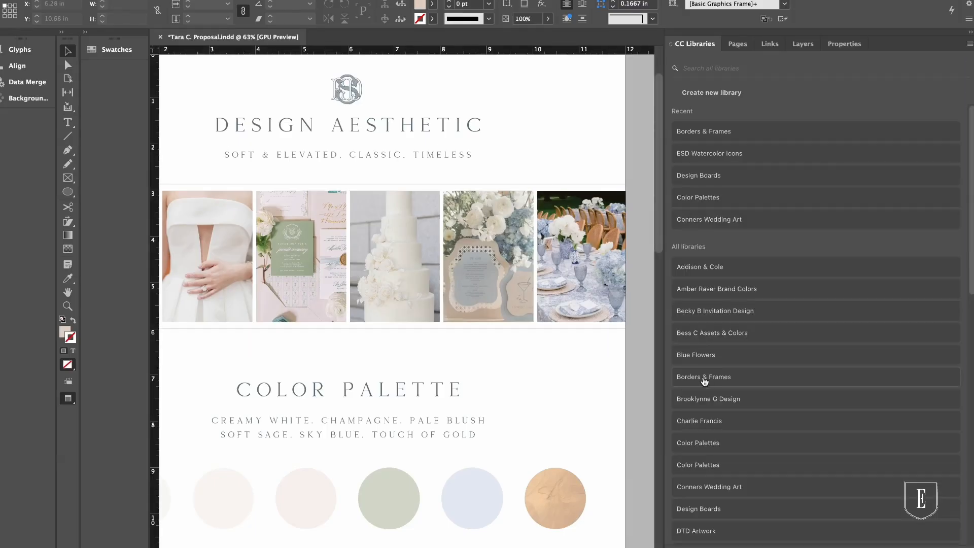
pyautogui.click(705, 378)
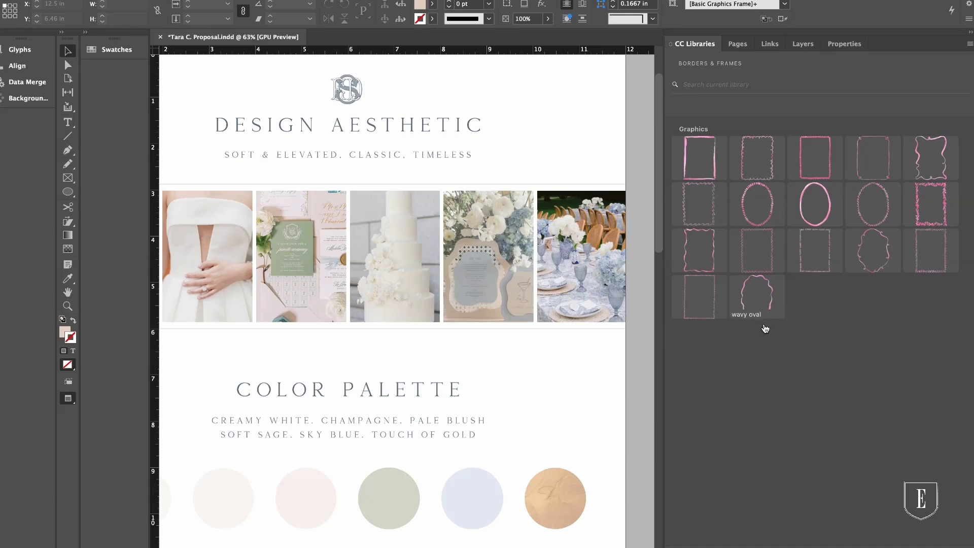
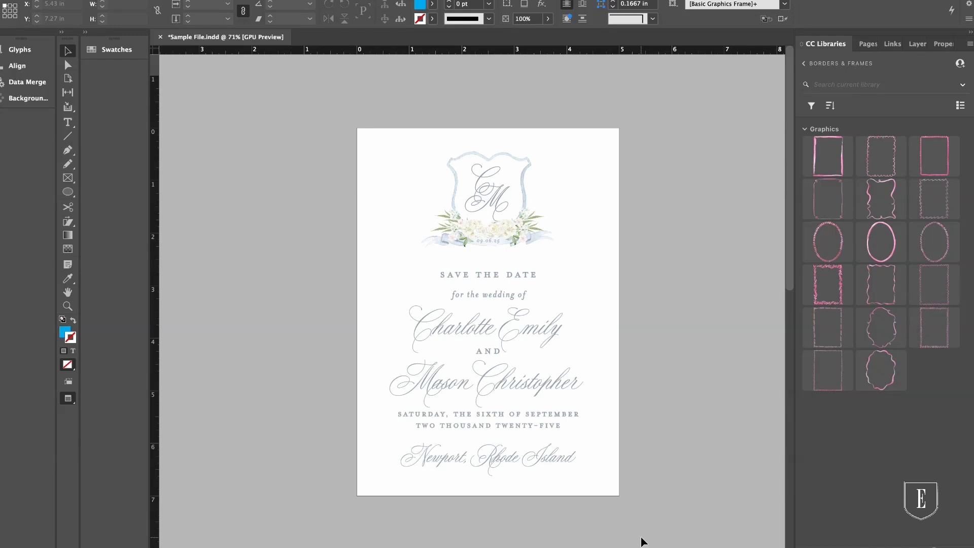
# Step: Add a blank third page to Sample File.indd after the save-the-date designs
pyautogui.scroll(-2, 526, 529)
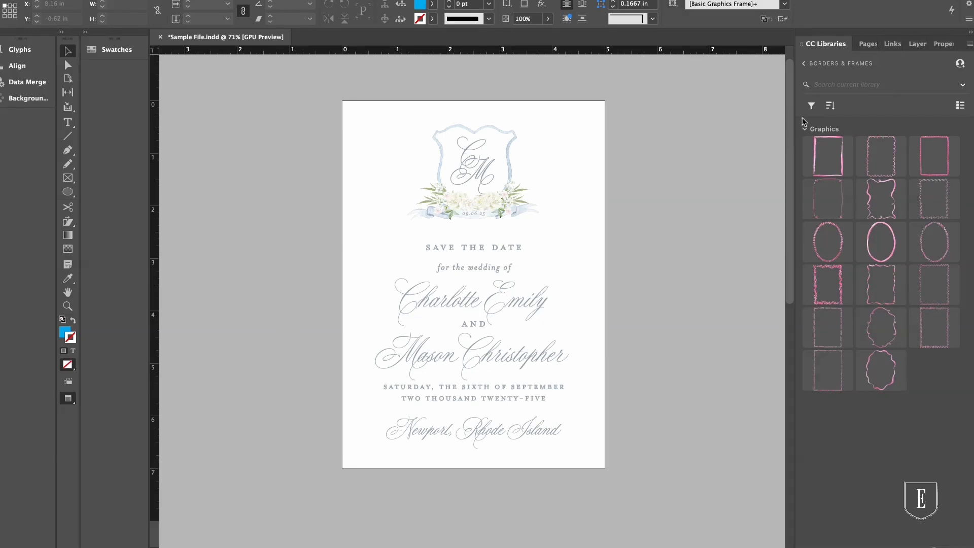
pyautogui.click(868, 44)
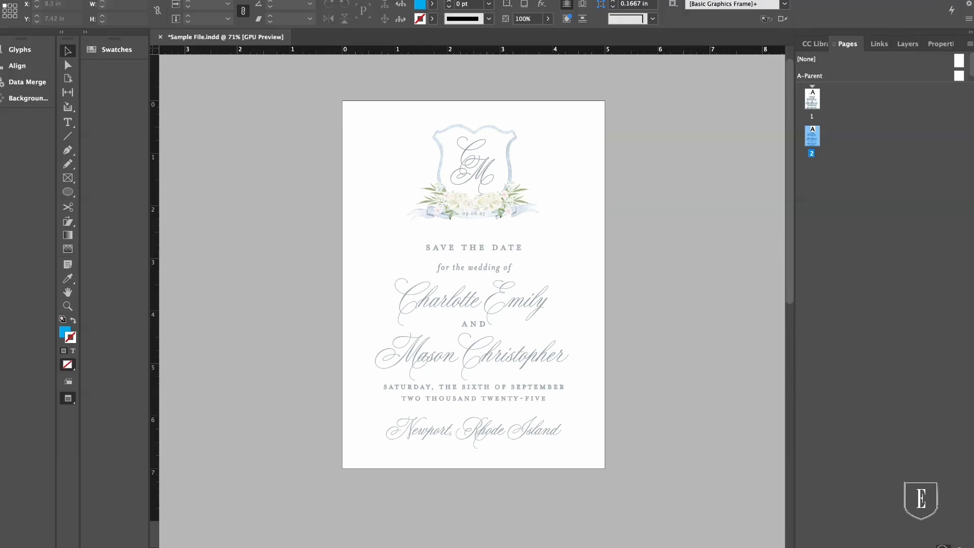
pyautogui.click(944, 530)
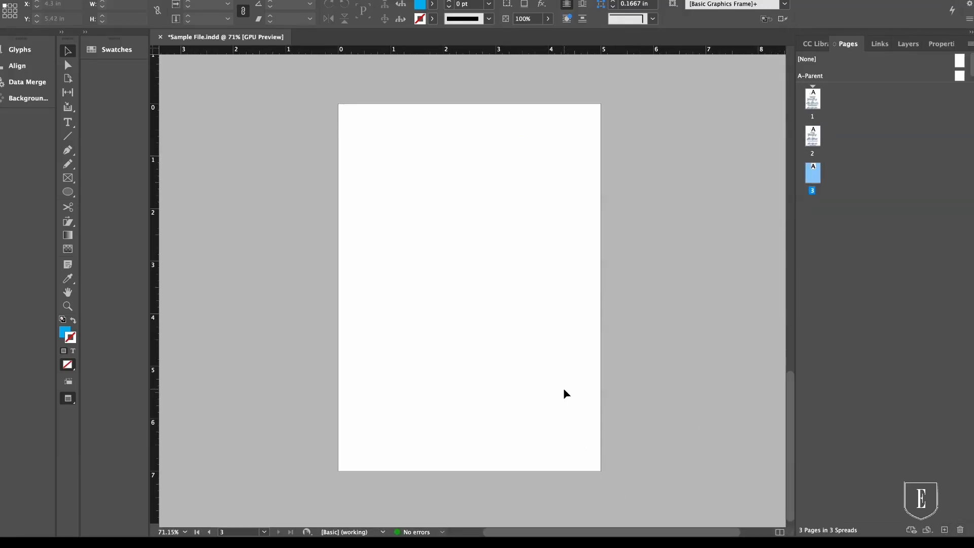
pyautogui.scroll(1, 563, 388)
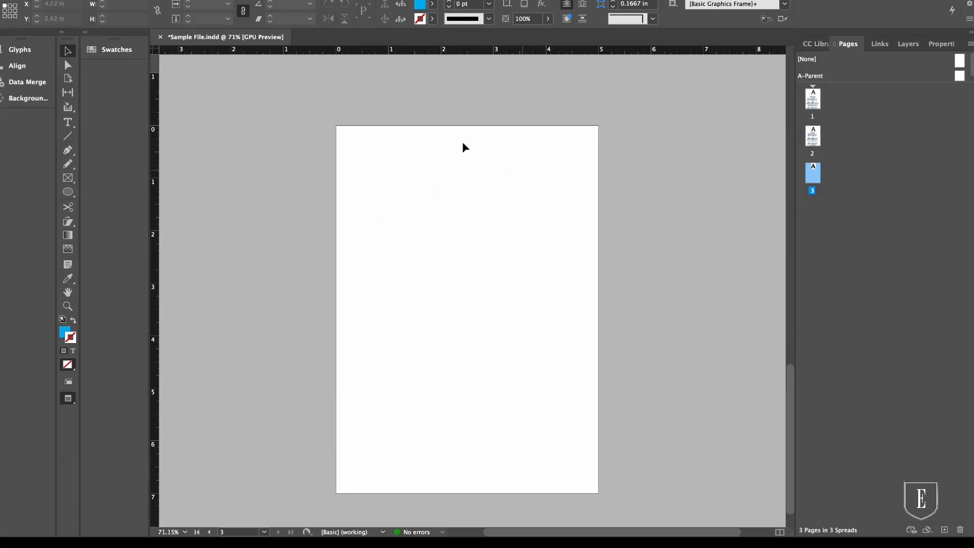
# Step: View the save-the-date design on page 2, returning to the blank page 3
pyautogui.doubleClick(813, 152)
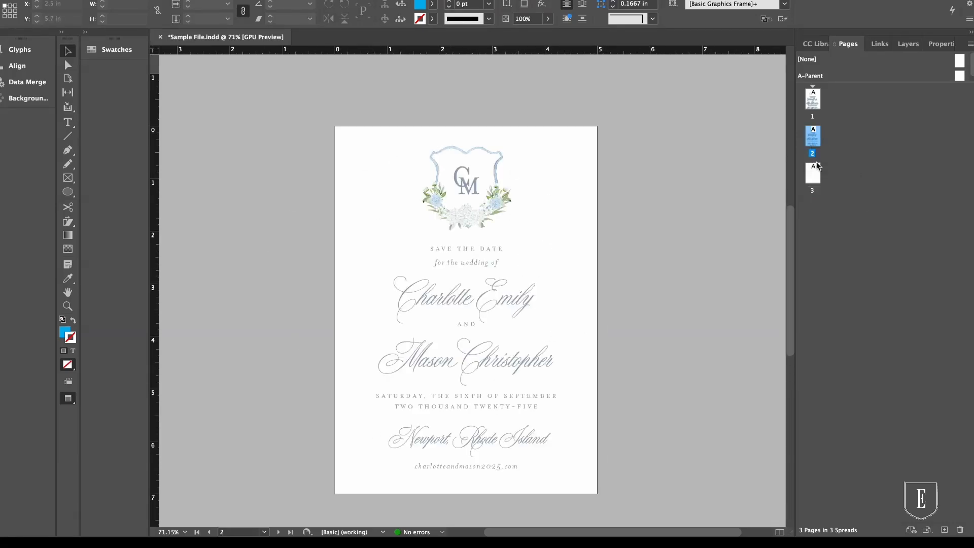
pyautogui.doubleClick(813, 173)
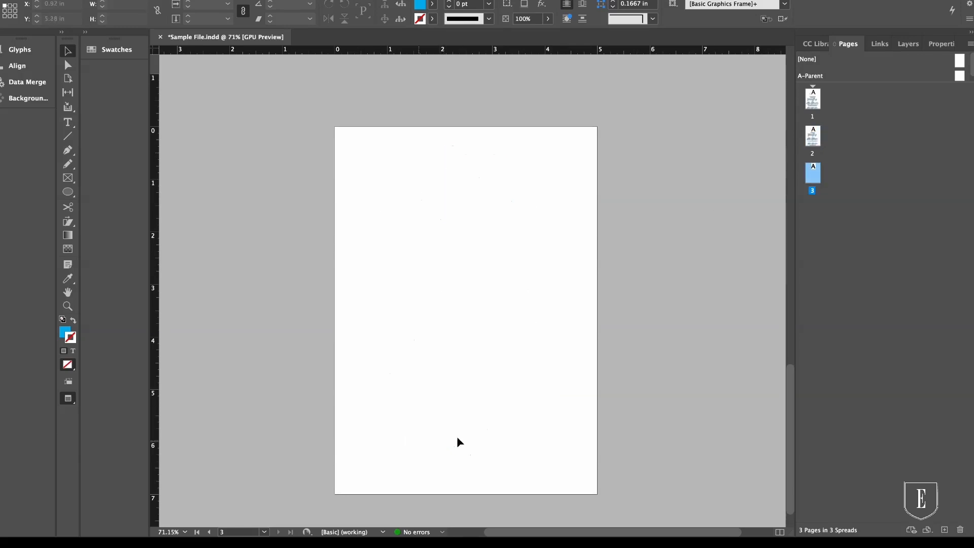
pyautogui.scroll(-1, 529, 246)
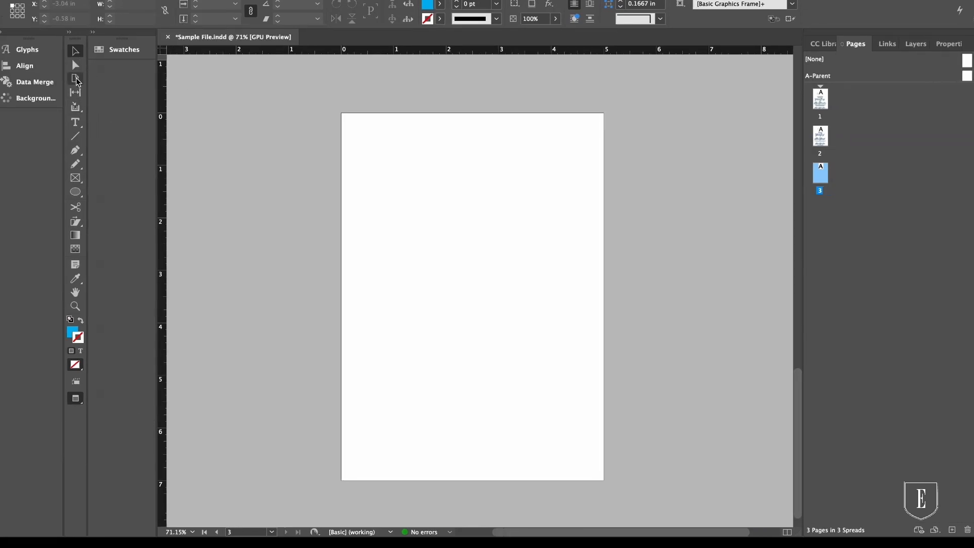
# Step: Resize page 3 to the RSVP Card preset, 4.875 × 3.5 in, using the Page tool, and return to the Selection tool
pyautogui.click(76, 79)
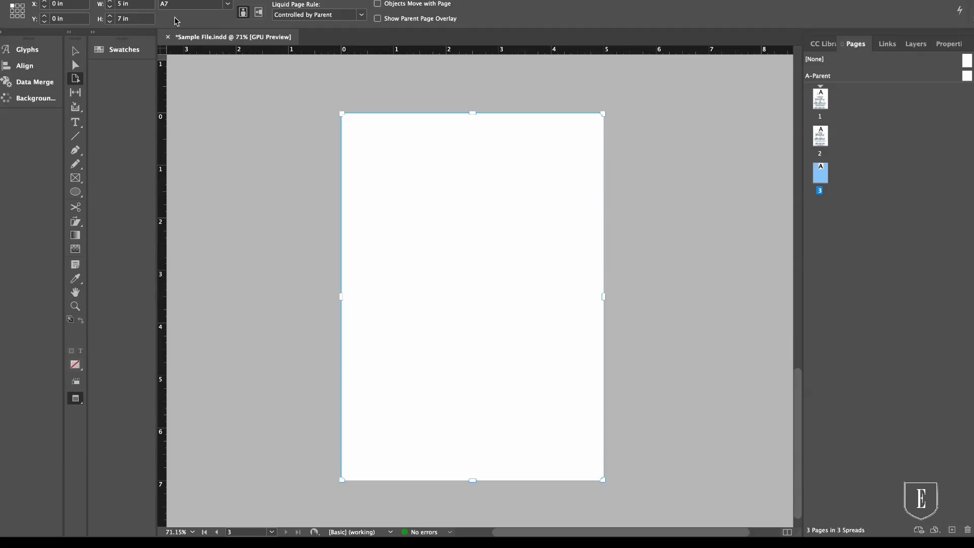
pyautogui.click(225, 6)
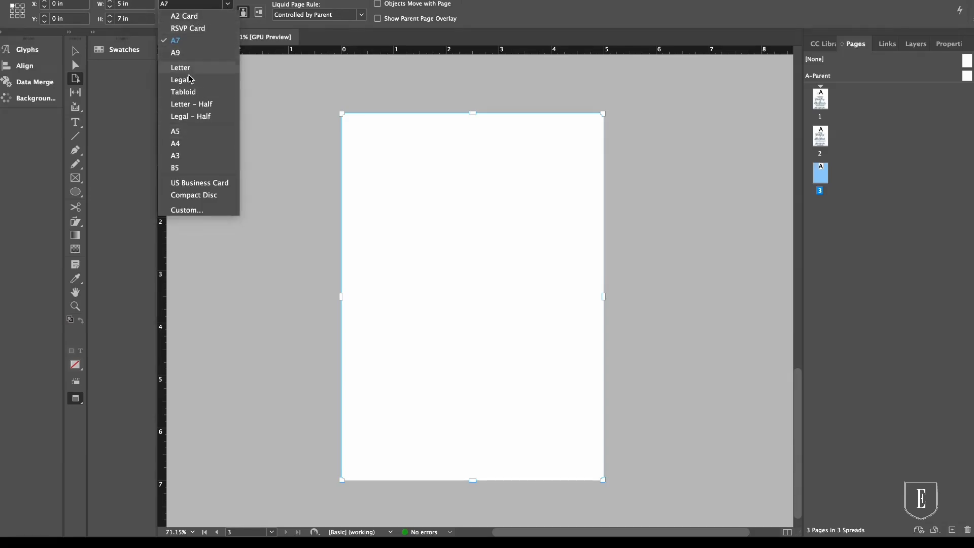
pyautogui.click(192, 32)
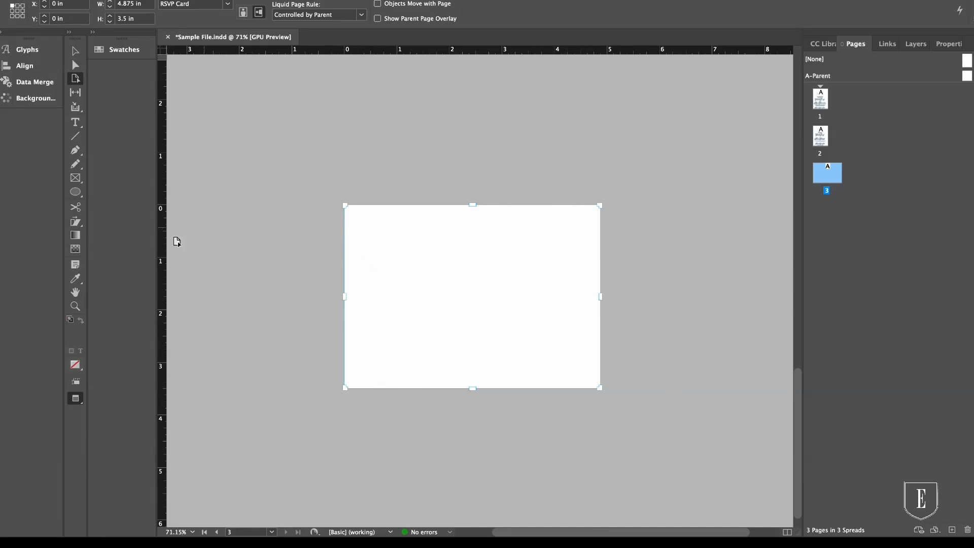
pyautogui.click(75, 50)
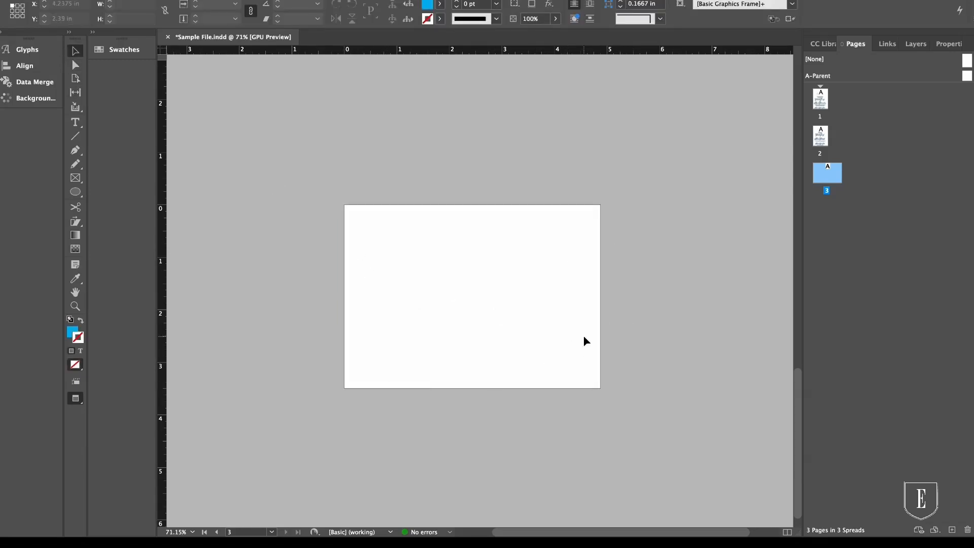
# Step: Add a fourth page and resize it to the A2 Card preset, 4.25 × 5.5 in, using the Page tool, returning to the Selection tool
pyautogui.scroll(-2, 588, 416)
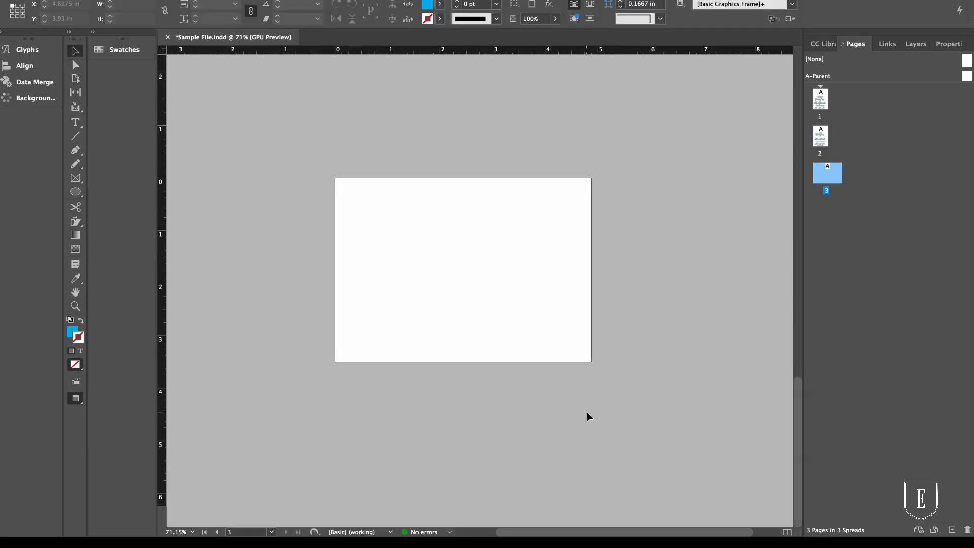
pyautogui.click(952, 530)
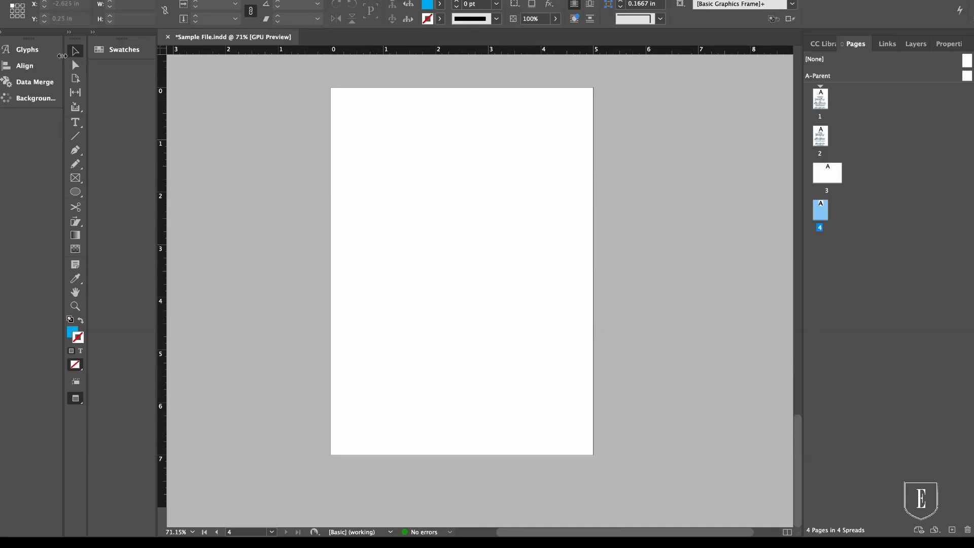
pyautogui.click(75, 78)
pyautogui.click(214, 4)
pyautogui.click(213, 20)
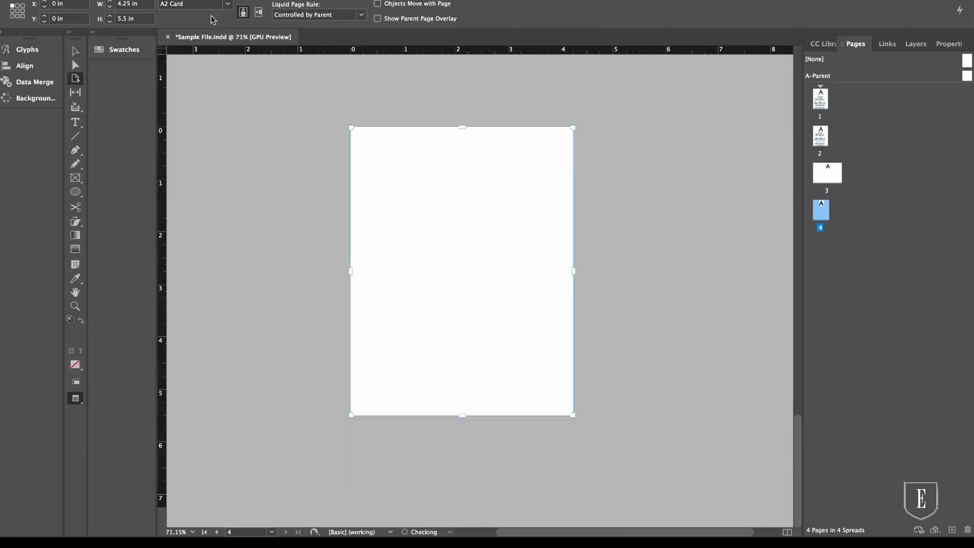
pyautogui.press('v')
pyautogui.scroll(3, 439, 177)
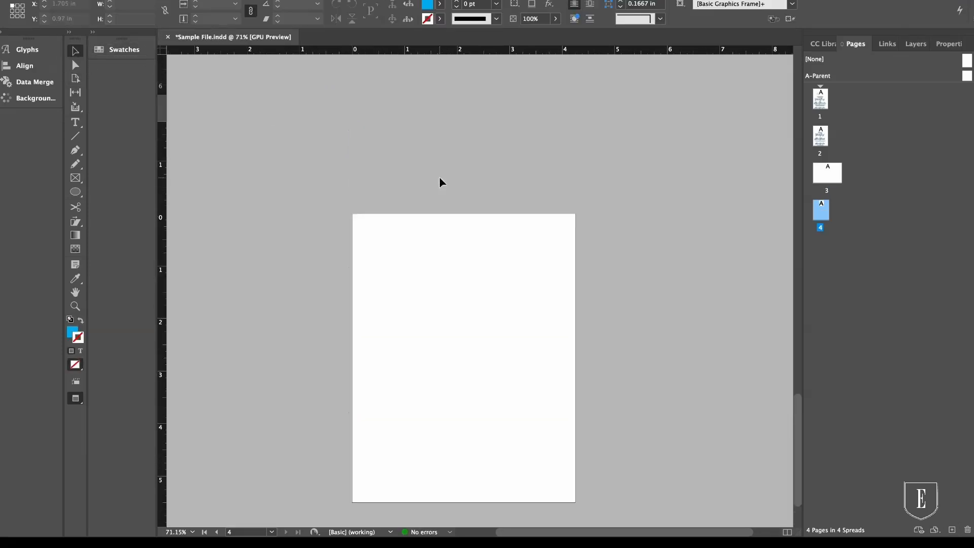
# Step: Look through pages 2 to 4 to compare their different sizes, returning to the save-the-date design on page 2
pyautogui.doubleClick(820, 136)
pyautogui.scroll(-7, 581, 333)
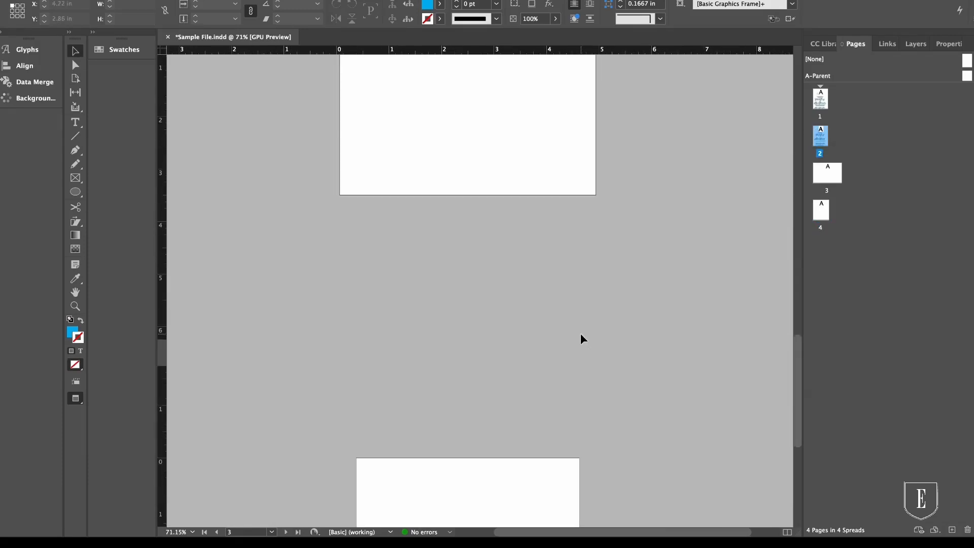
pyautogui.scroll(-10, 580, 333)
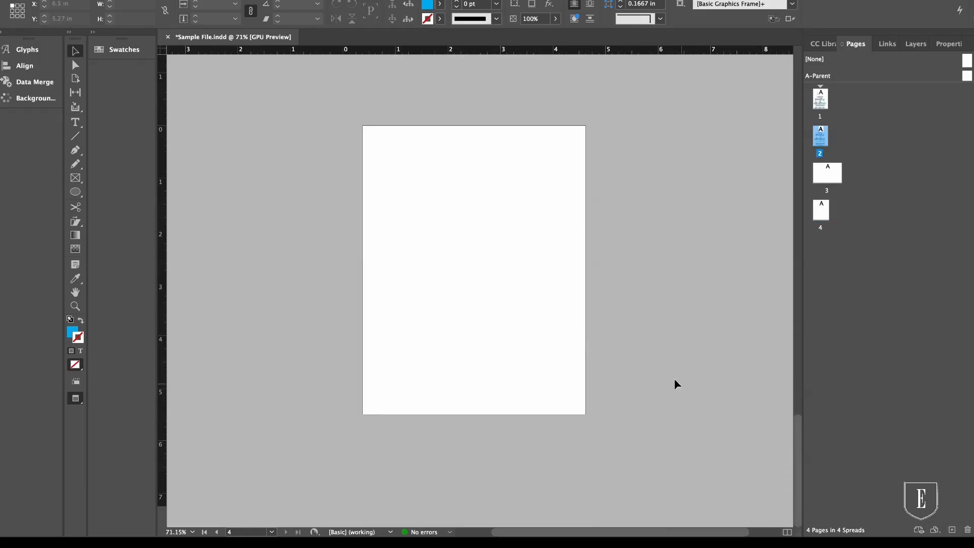
pyautogui.scroll(12, 656, 378)
pyautogui.scroll(-8, 657, 377)
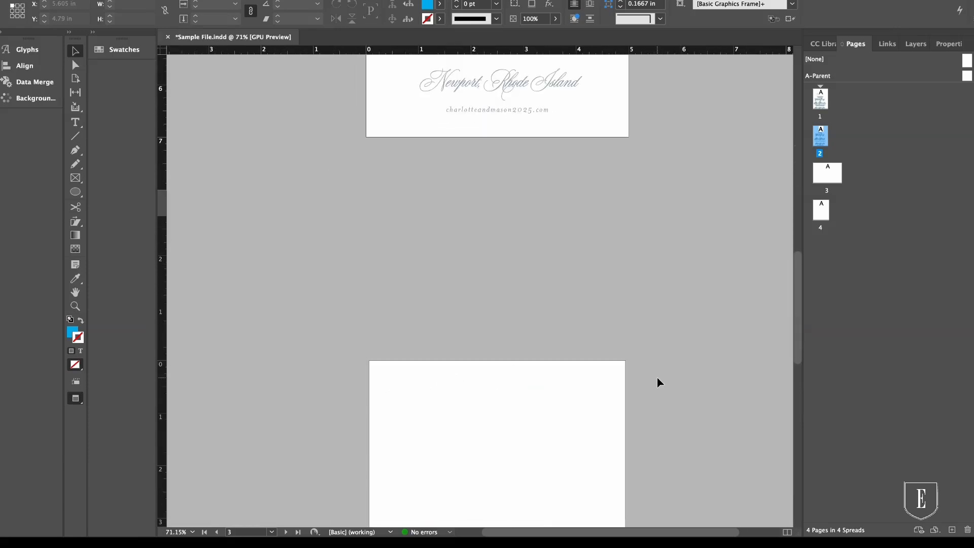
pyautogui.scroll(-4, 656, 377)
pyautogui.scroll(10, 656, 377)
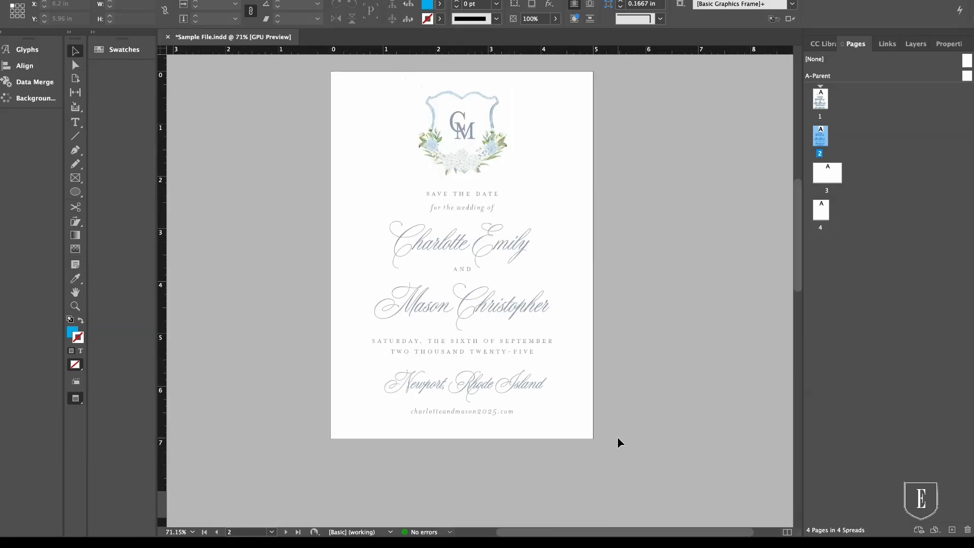
pyautogui.scroll(1, 618, 443)
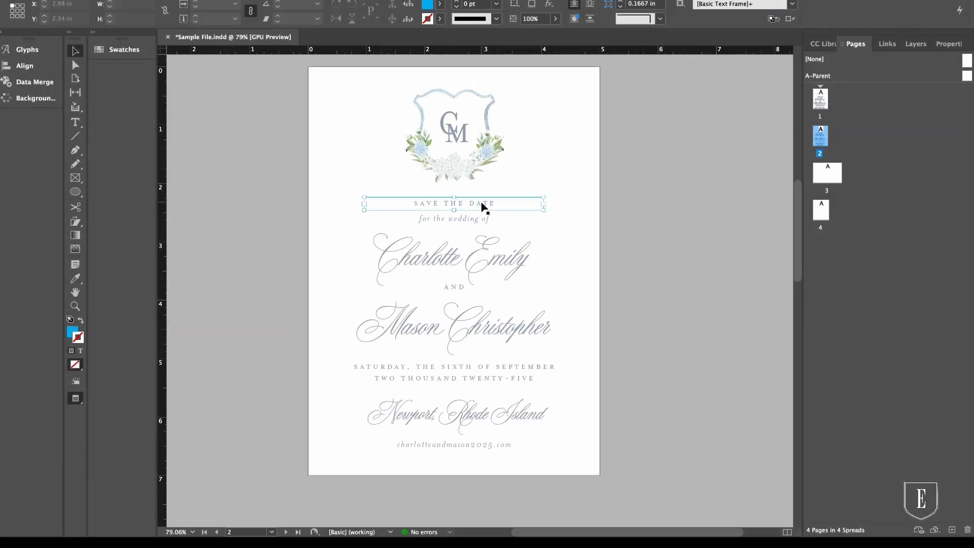
# Step: Check which colour swatch fills the "SAVE THE DATE" text on page 2, and deselect the text
pyautogui.tripleClick(450, 203)
pyautogui.click(940, 43)
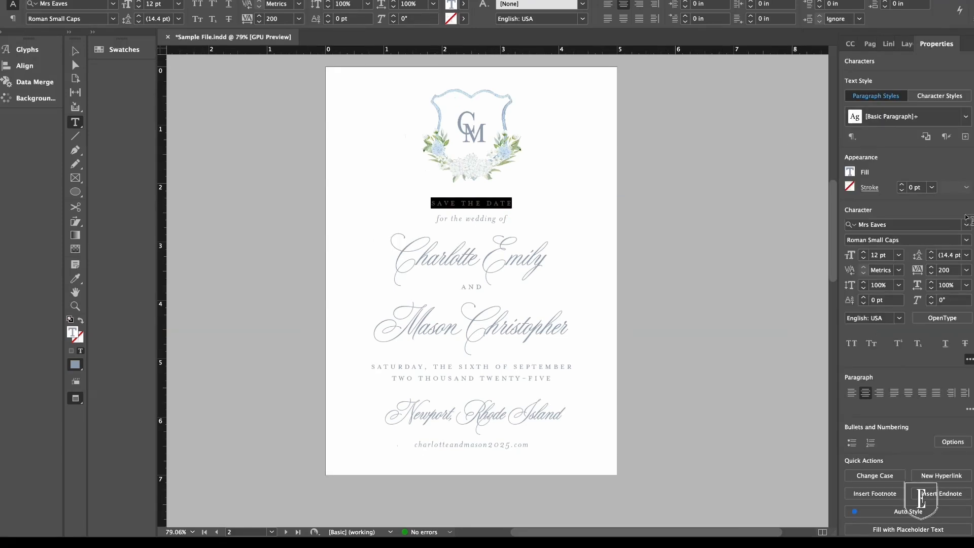
pyautogui.click(849, 172)
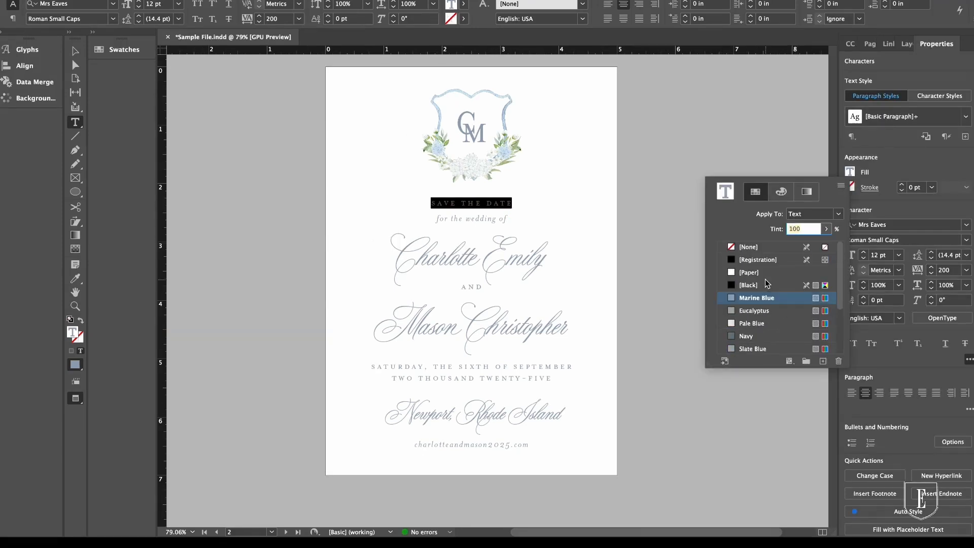
pyautogui.click(75, 51)
pyautogui.click(281, 196)
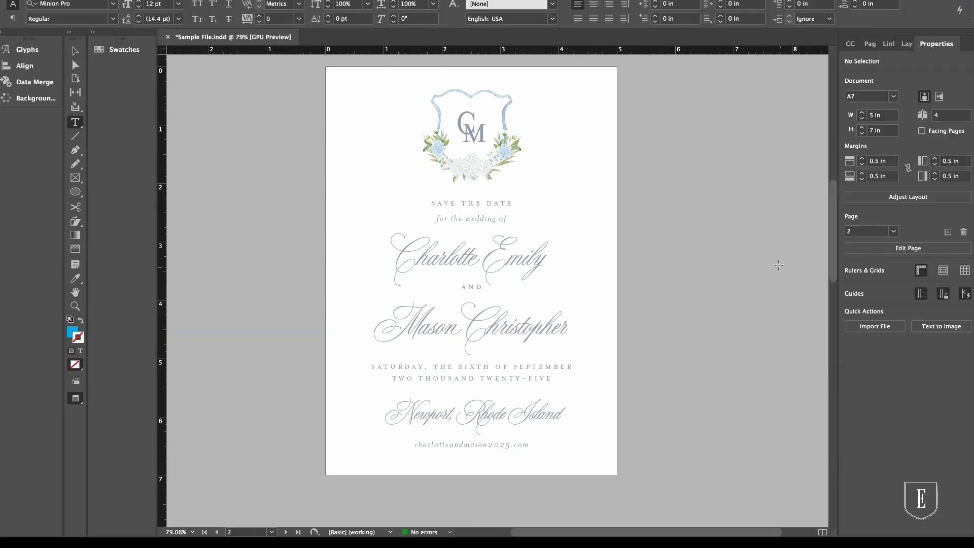
# Step: Change all Marine Blue colour to Eucalyptus across the document in all frames, using Find/Change, and close the dialog
pyautogui.press('super+f')
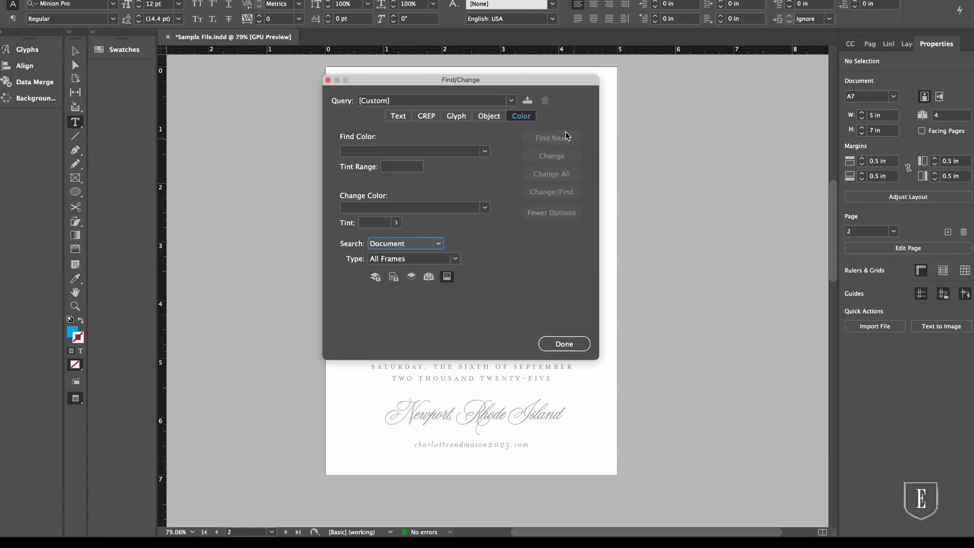
pyautogui.moveTo(513, 79); pyautogui.dragTo(678, 120)
pyautogui.click(562, 158)
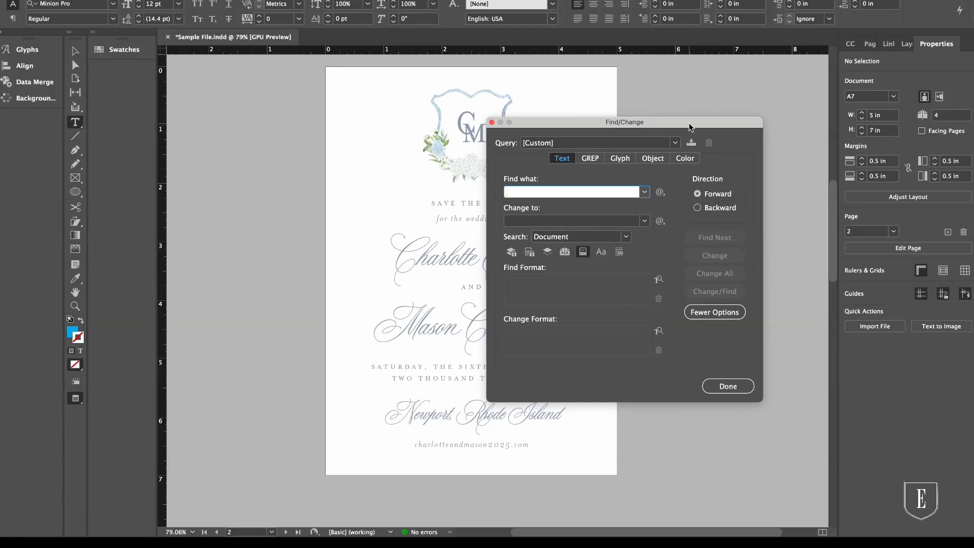
pyautogui.moveTo(689, 124); pyautogui.dragTo(629, 123)
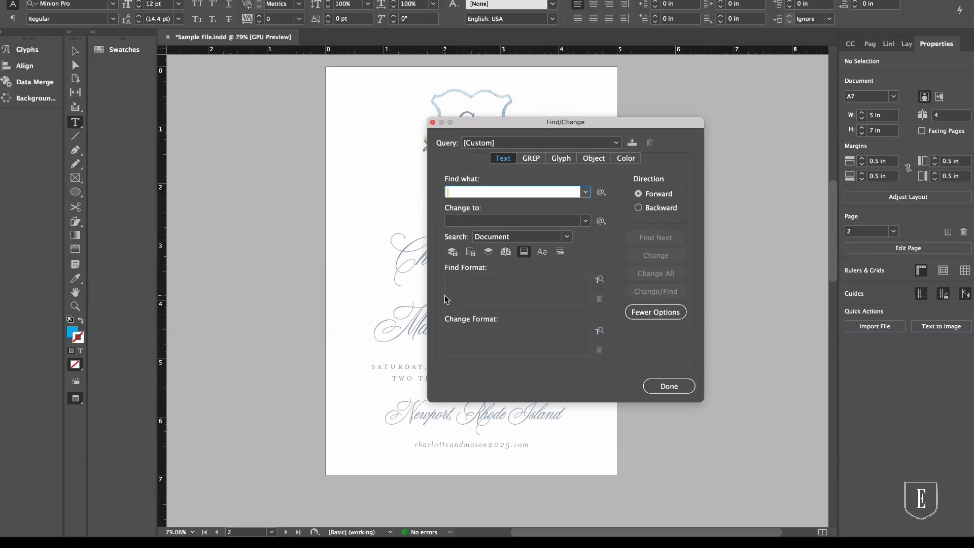
pyautogui.moveTo(557, 123); pyautogui.dragTo(636, 94)
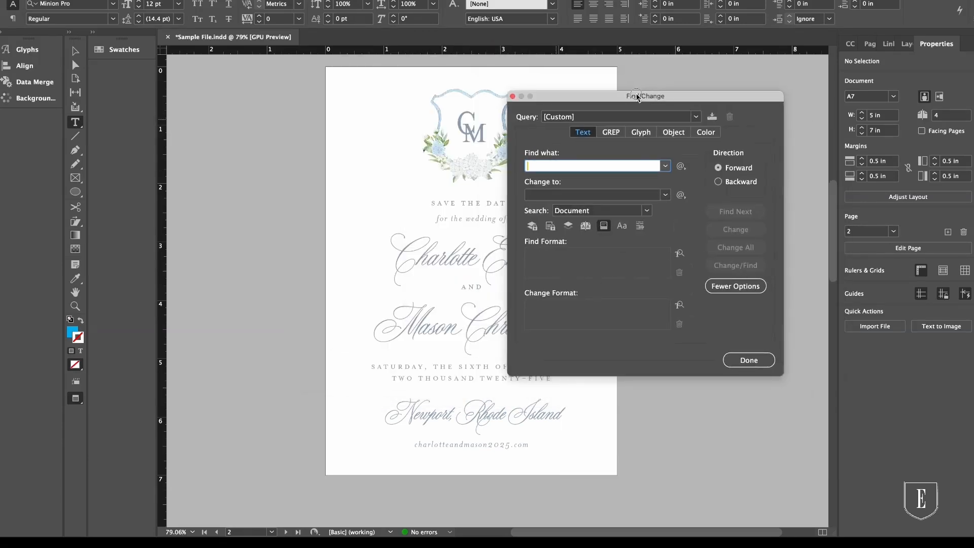
pyautogui.click(706, 131)
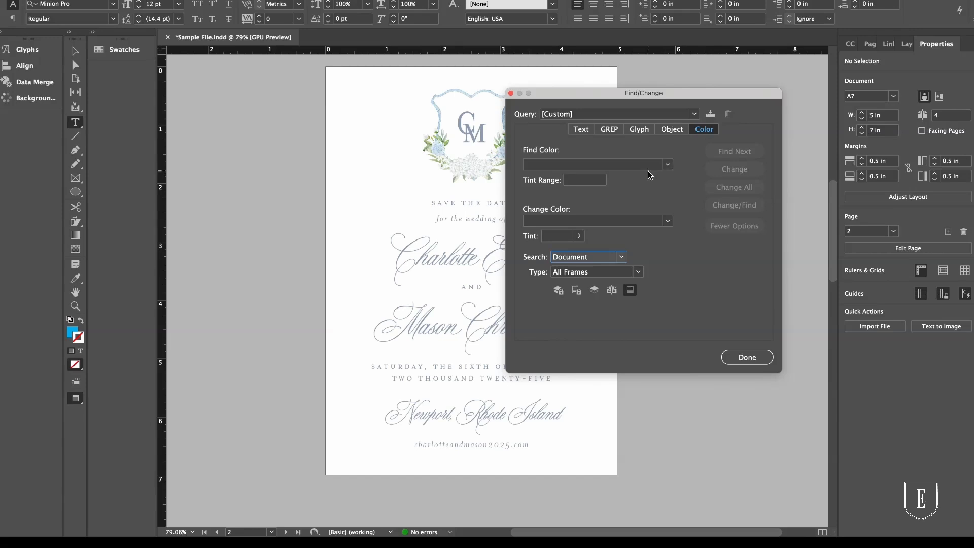
pyautogui.click(667, 164)
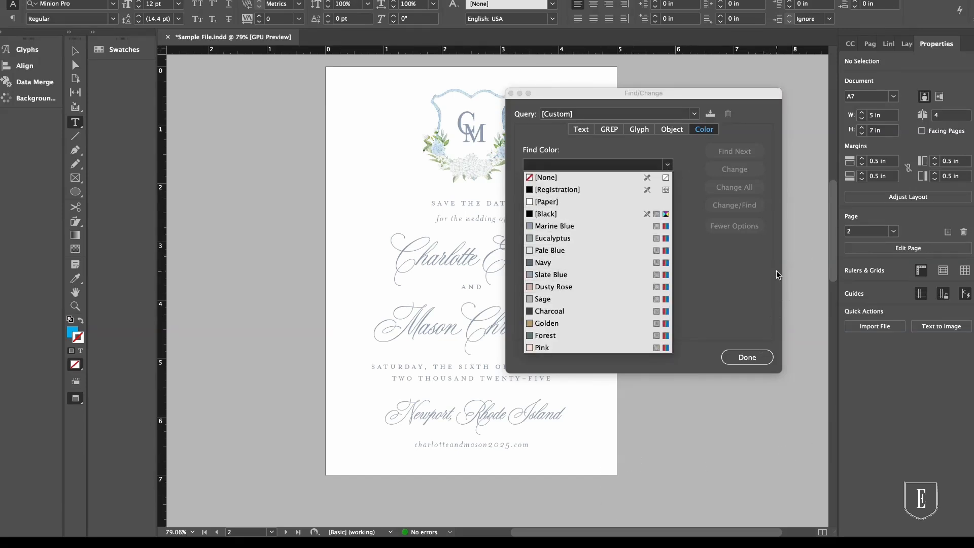
pyautogui.click(556, 275)
pyautogui.click(610, 220)
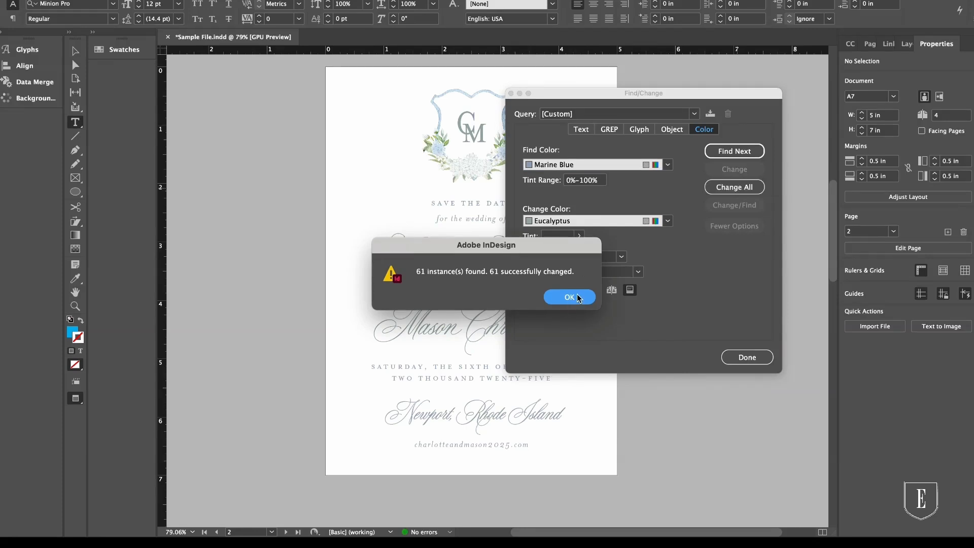
pyautogui.click(577, 296)
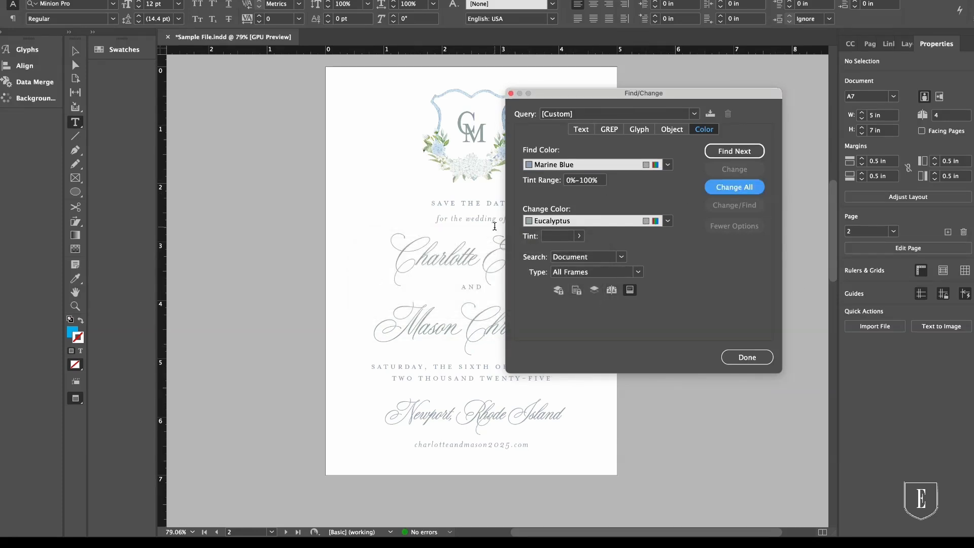
pyautogui.click(747, 357)
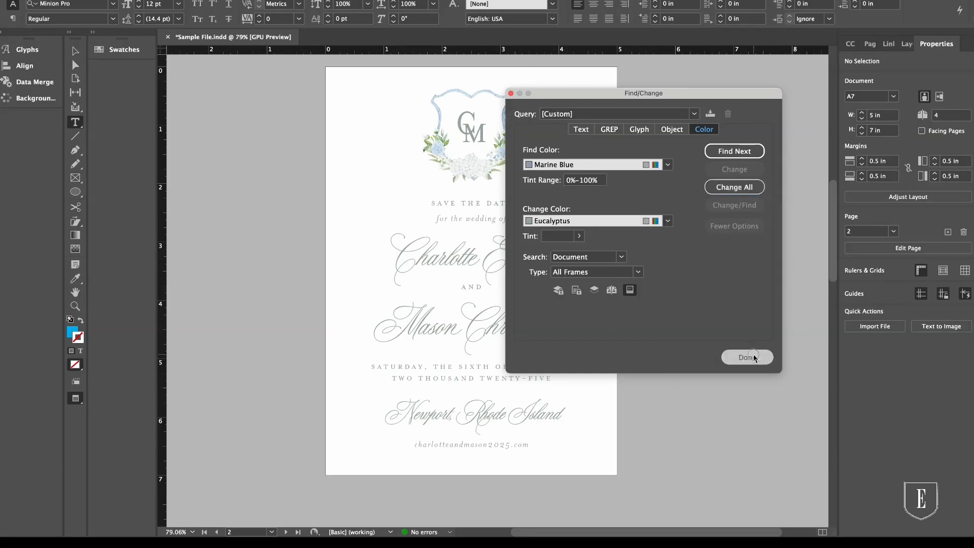
# Step: Examine the recoloured monogram and text on the page 2 save-the-date up close
pyautogui.scroll(10, 522, 338)
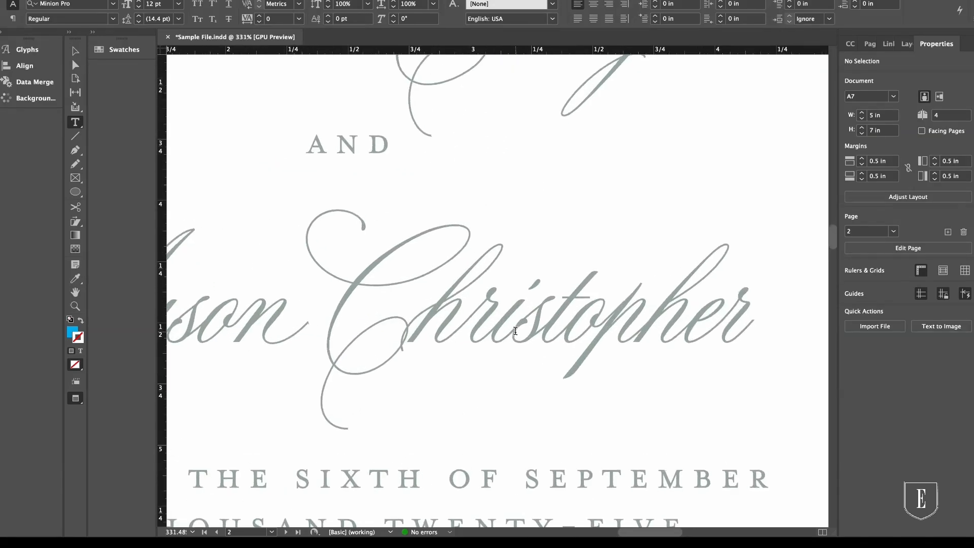
pyautogui.scroll(-8, 516, 330)
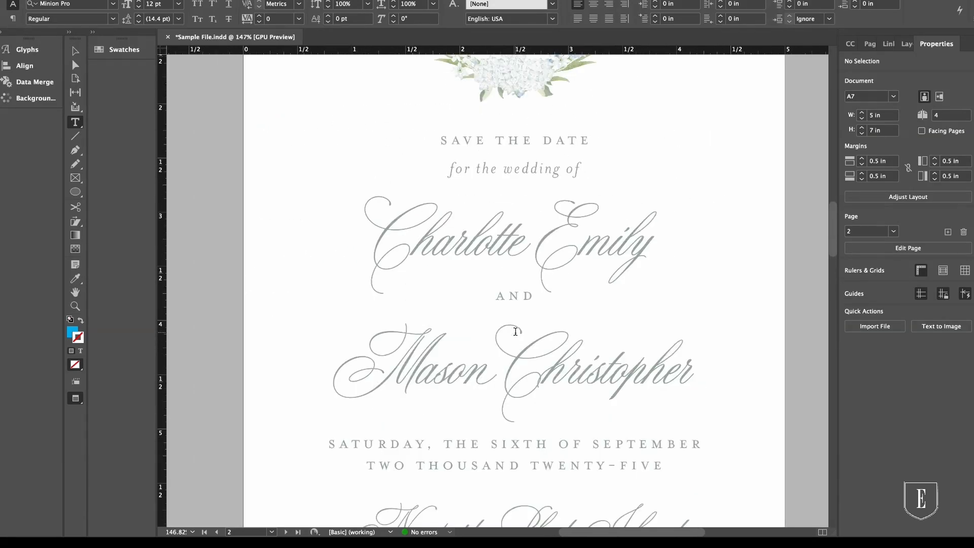
pyautogui.scroll(2, 515, 331)
pyautogui.scroll(4, 515, 330)
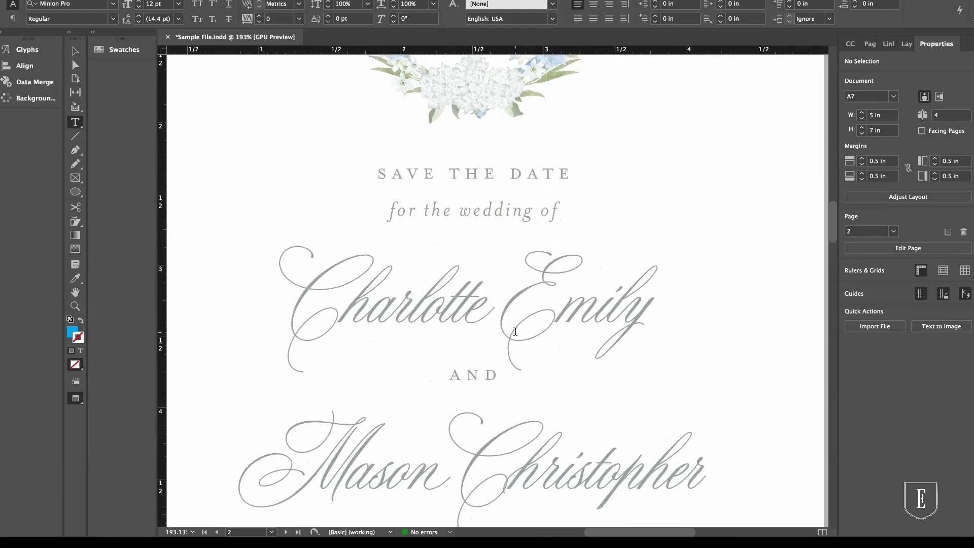
pyautogui.scroll(-5, 612, 288)
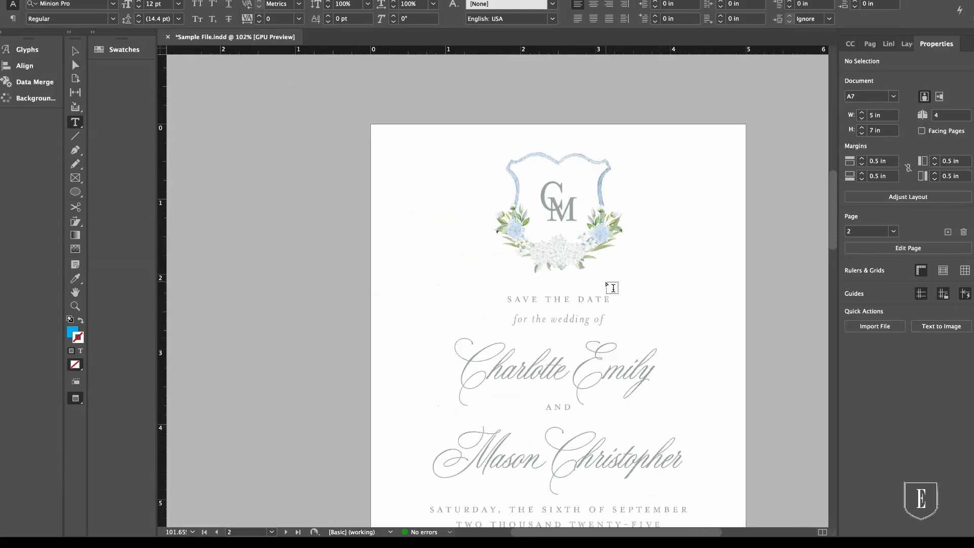
pyautogui.scroll(2, 612, 288)
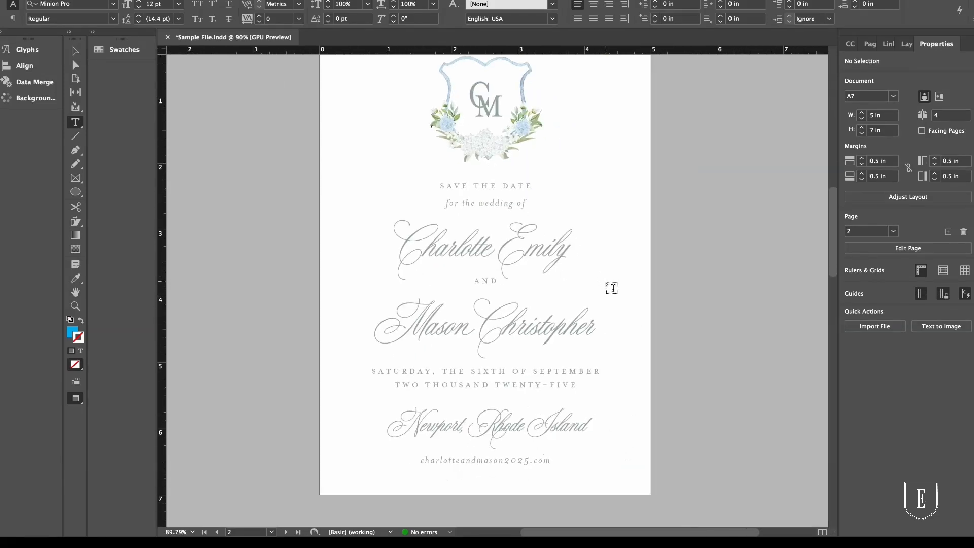
# Step: Centre all the text frames below the crest on page 2 horizontally, aligned to the page, and deselect them
pyautogui.click(75, 51)
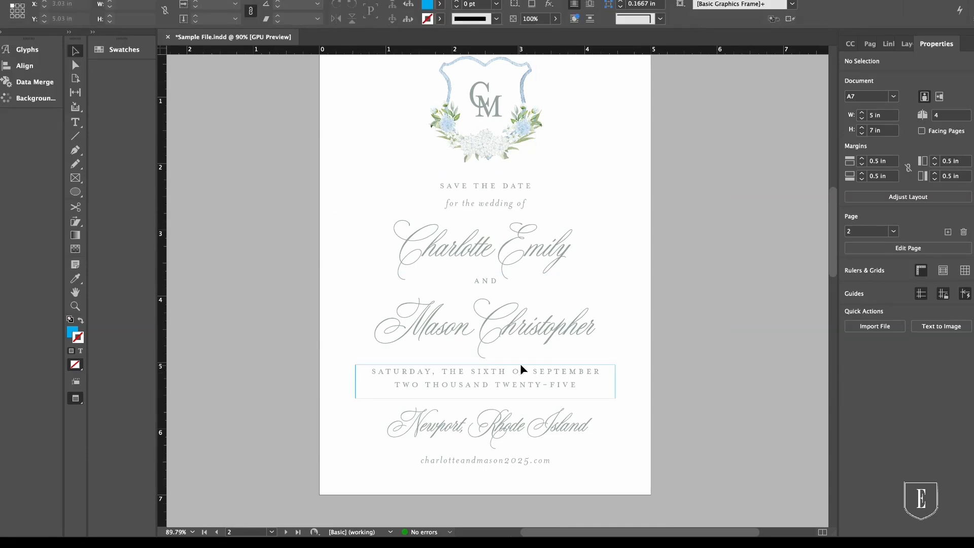
pyautogui.hscroll(-1, 741, 391)
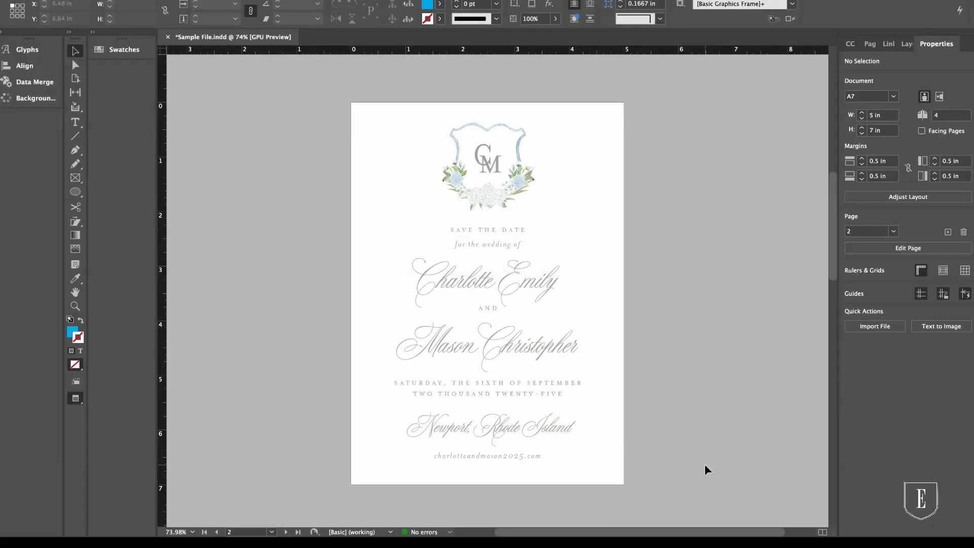
pyautogui.moveTo(607, 504); pyautogui.dragTo(317, 233)
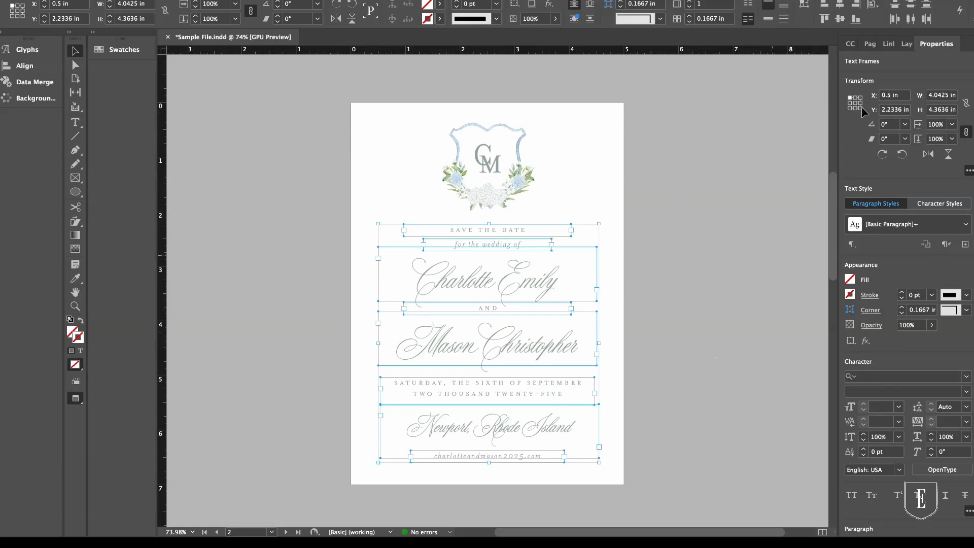
pyautogui.click(872, 5)
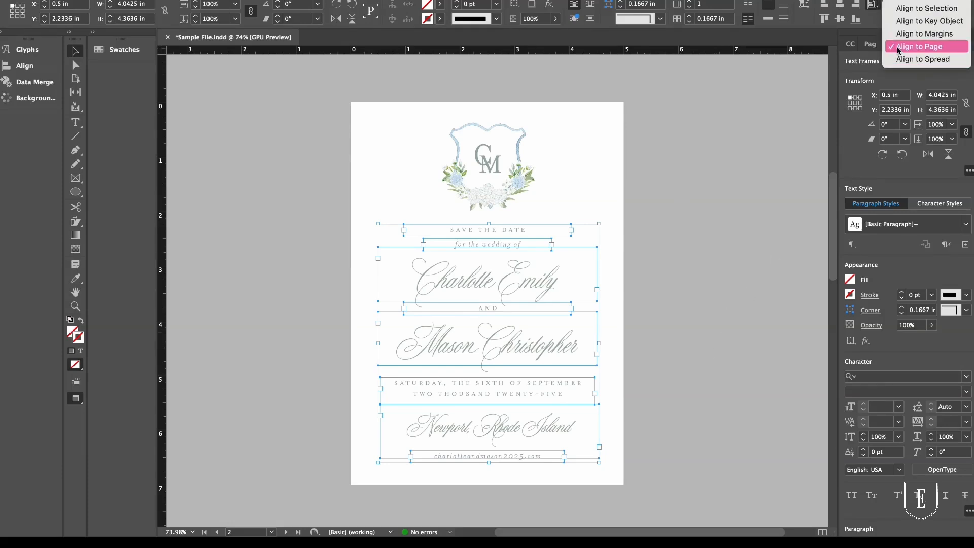
pyautogui.click(936, 47)
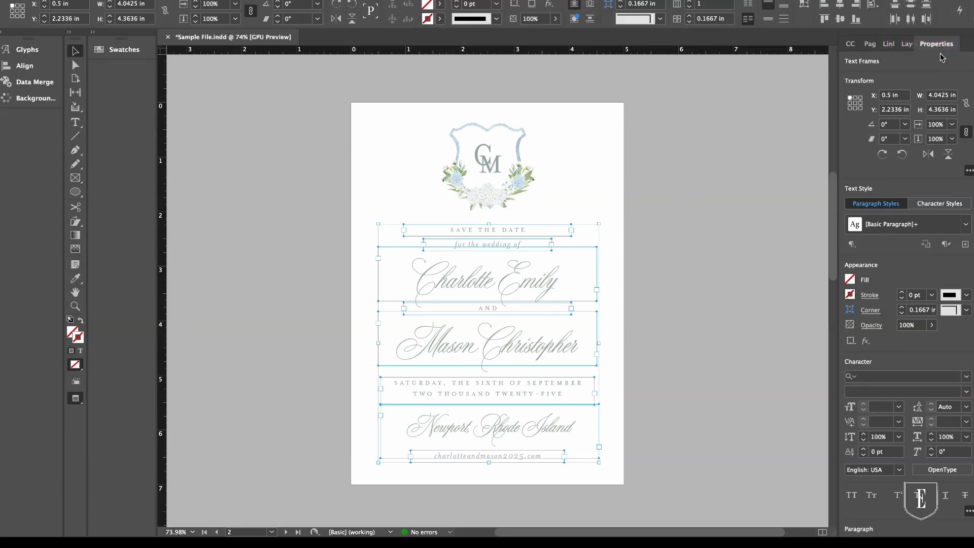
pyautogui.click(839, 6)
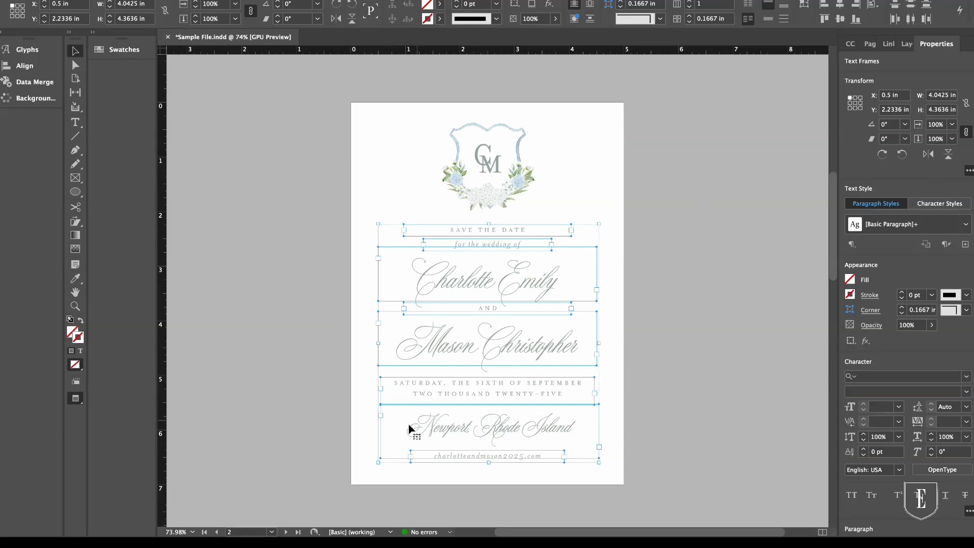
pyautogui.click(840, 6)
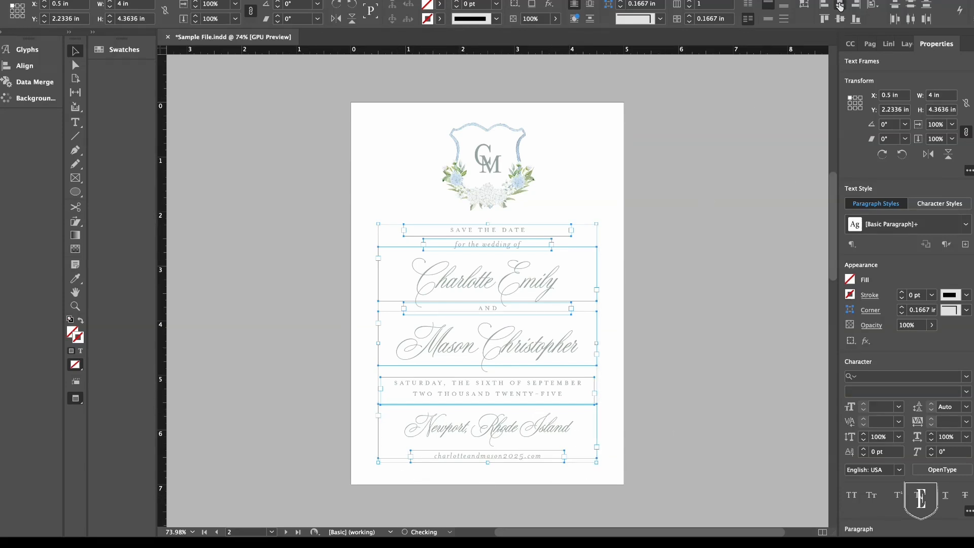
pyautogui.click(671, 444)
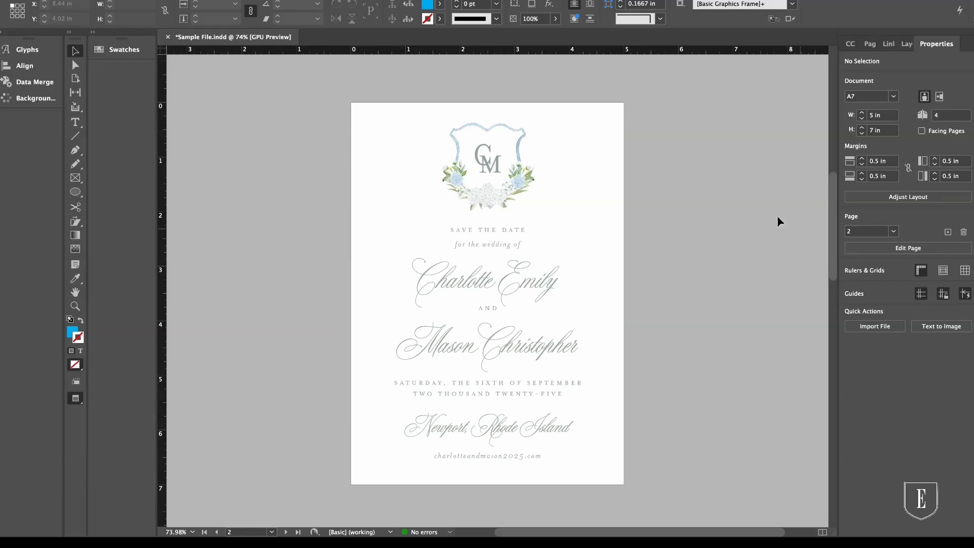
# Step: Set the alignment reference to Align to Selection for the text frames from the first name to the website on page 2, and deselect them
pyautogui.moveTo(653, 485); pyautogui.dragTo(370, 263)
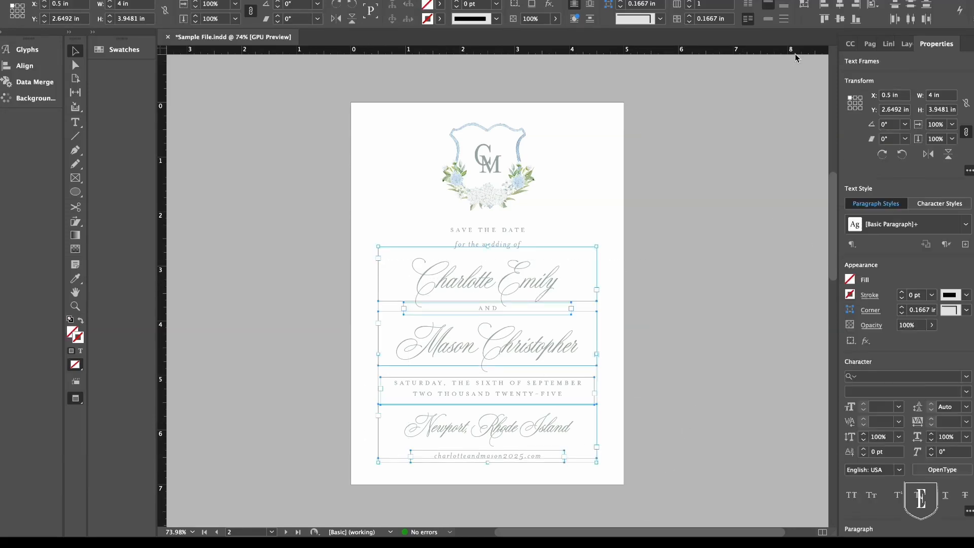
pyautogui.click(872, 5)
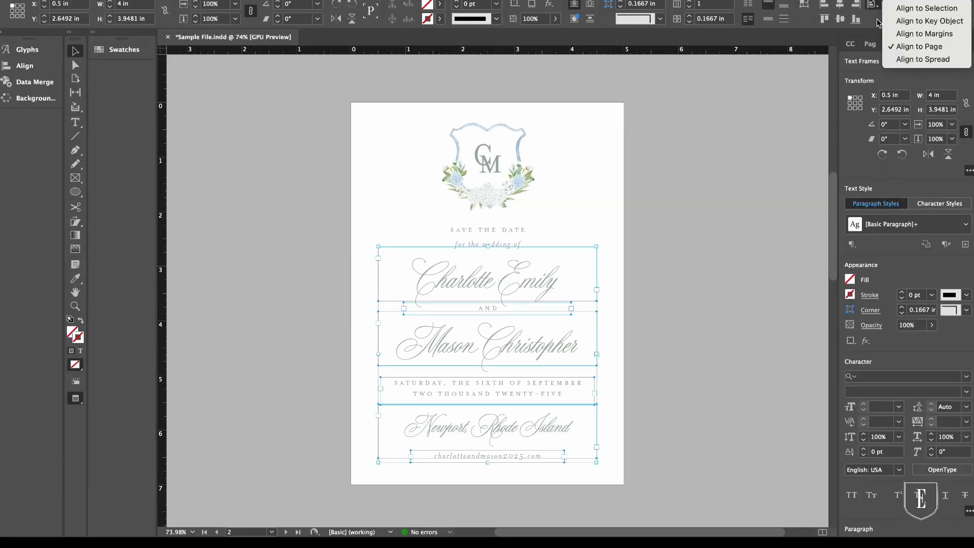
pyautogui.click(908, 9)
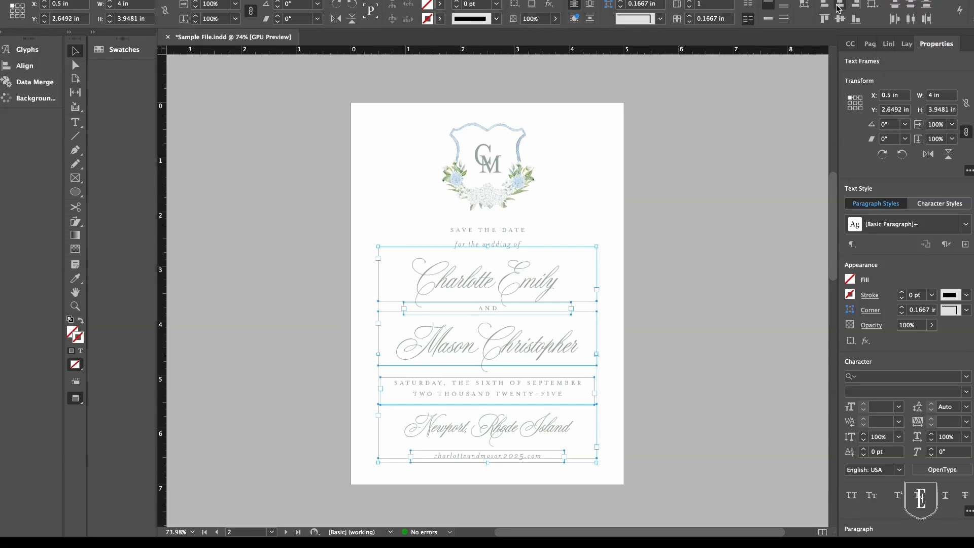
pyautogui.click(684, 325)
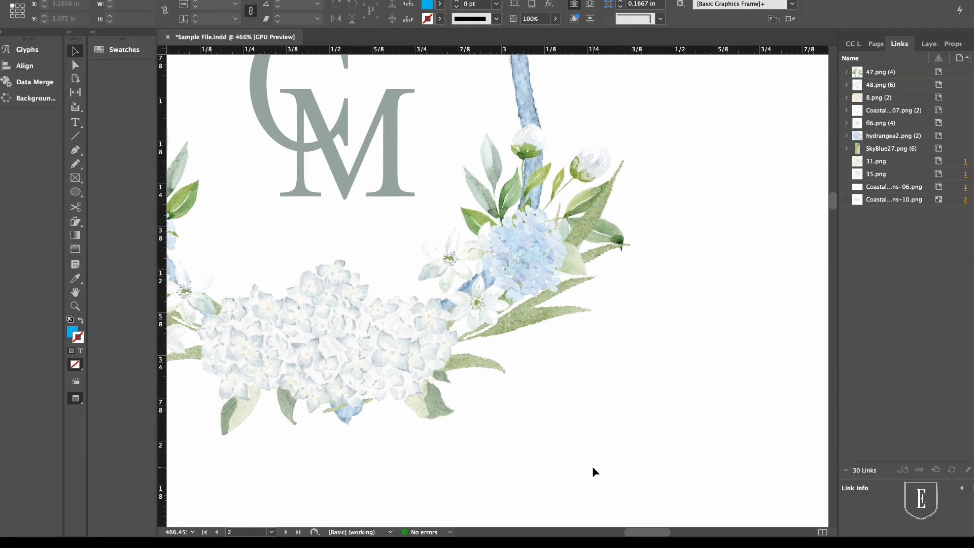
# Step: Open the blue hydrangea image on the right side of the page 2 crest for editing in Adobe Photoshop 2025
pyautogui.click(568, 298)
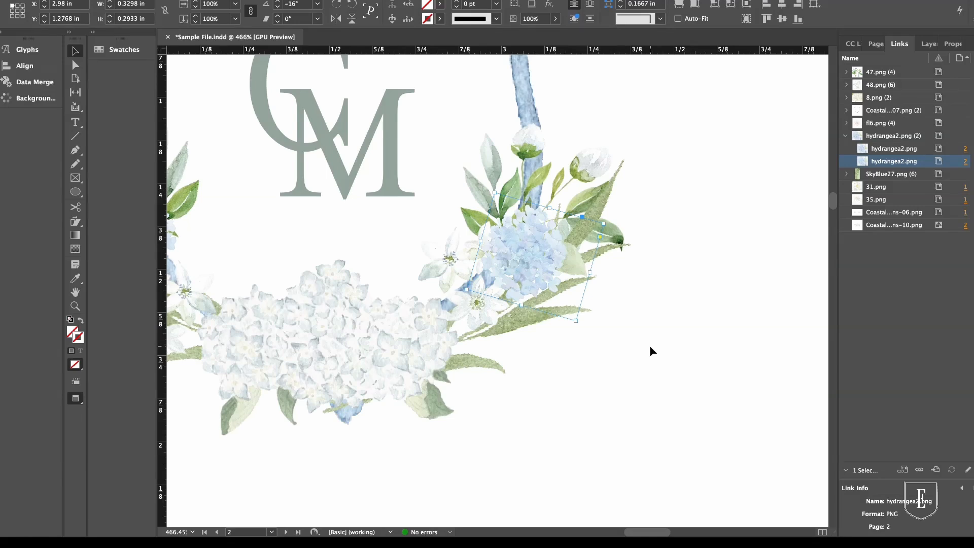
pyautogui.rightClick(556, 288)
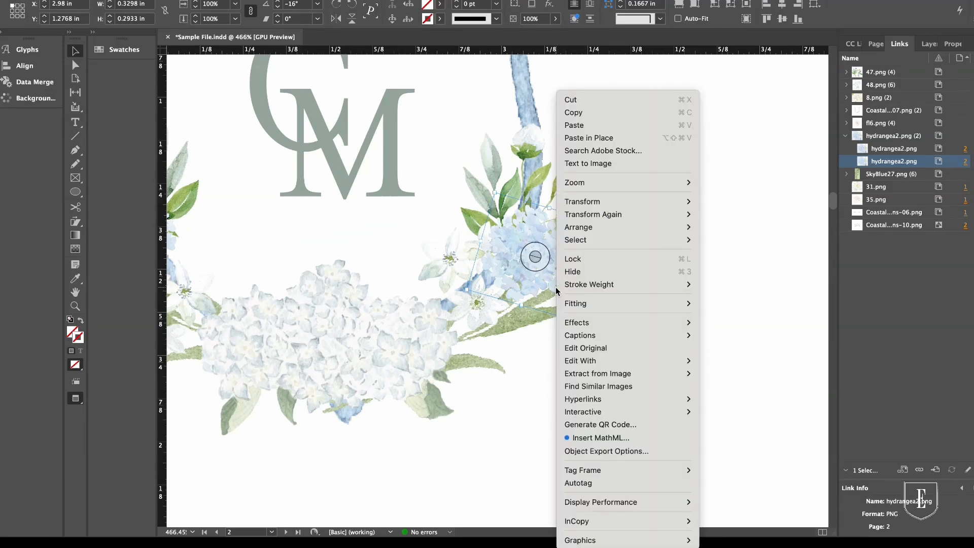
pyautogui.moveTo(591, 360)
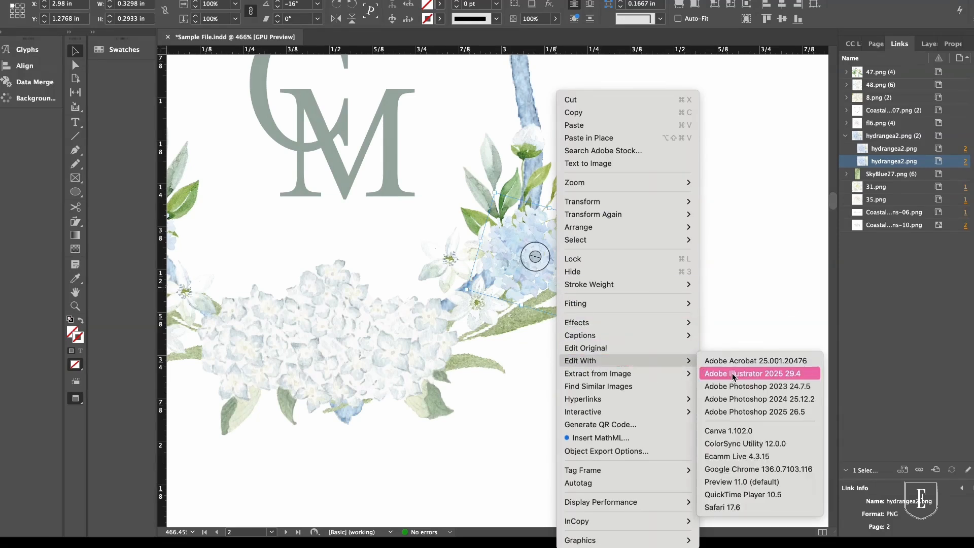
pyautogui.click(709, 411)
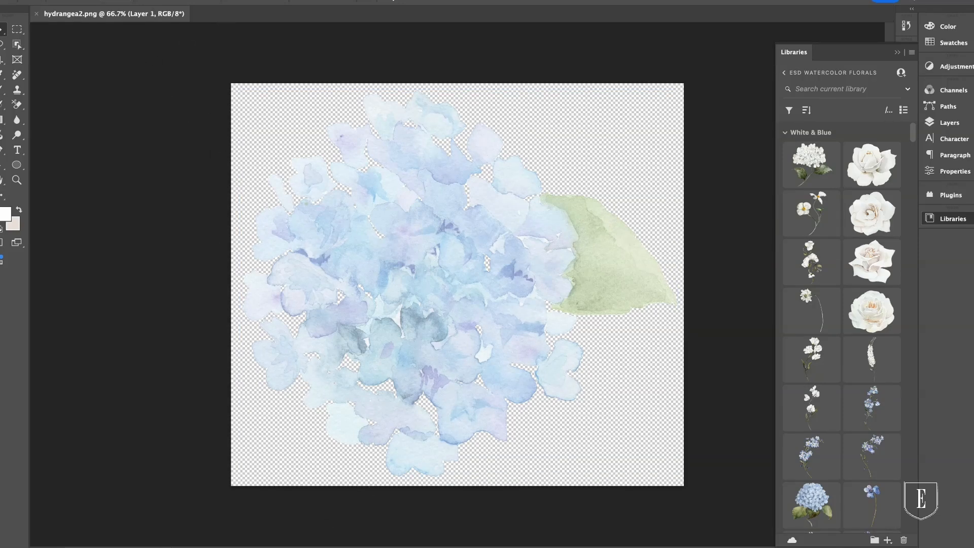
pyautogui.click(146, 0)
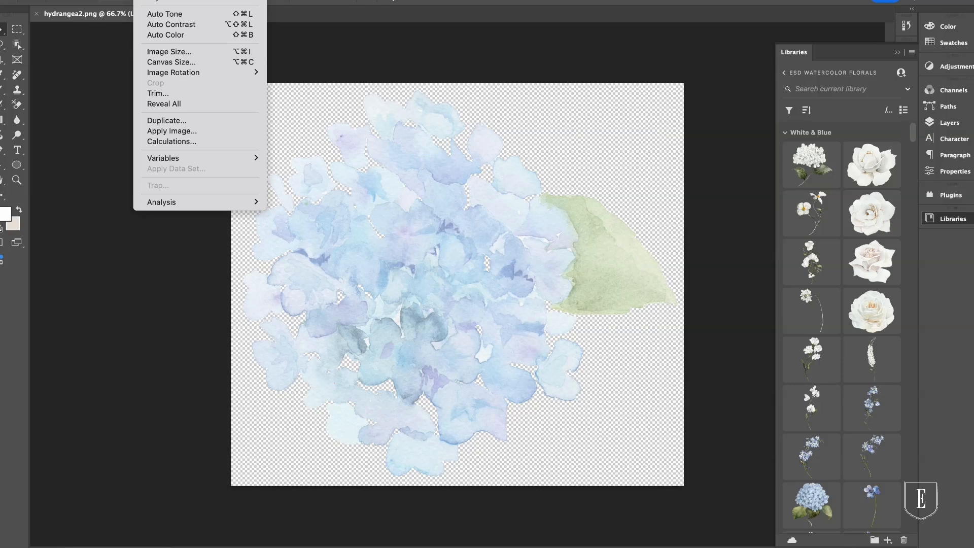
pyautogui.moveTo(158, 2)
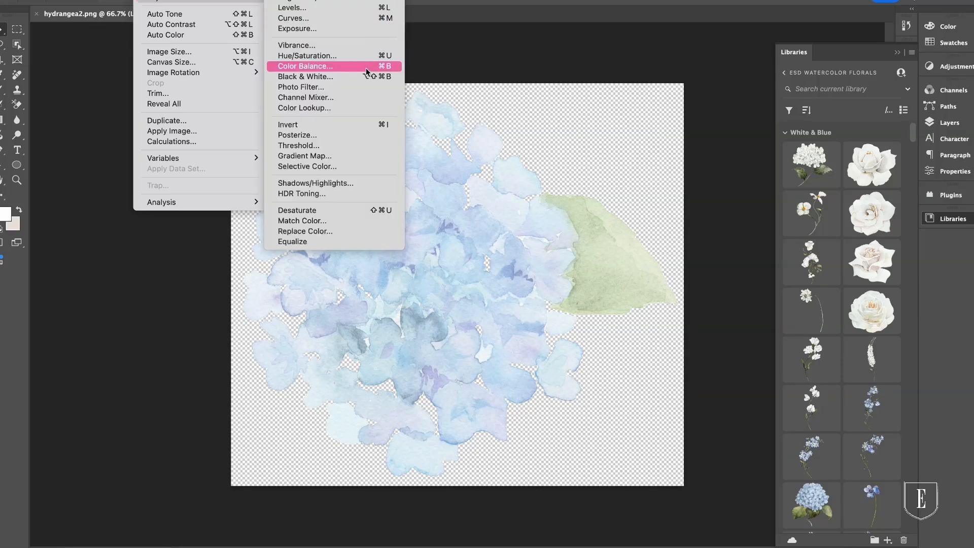
pyautogui.click(333, 56)
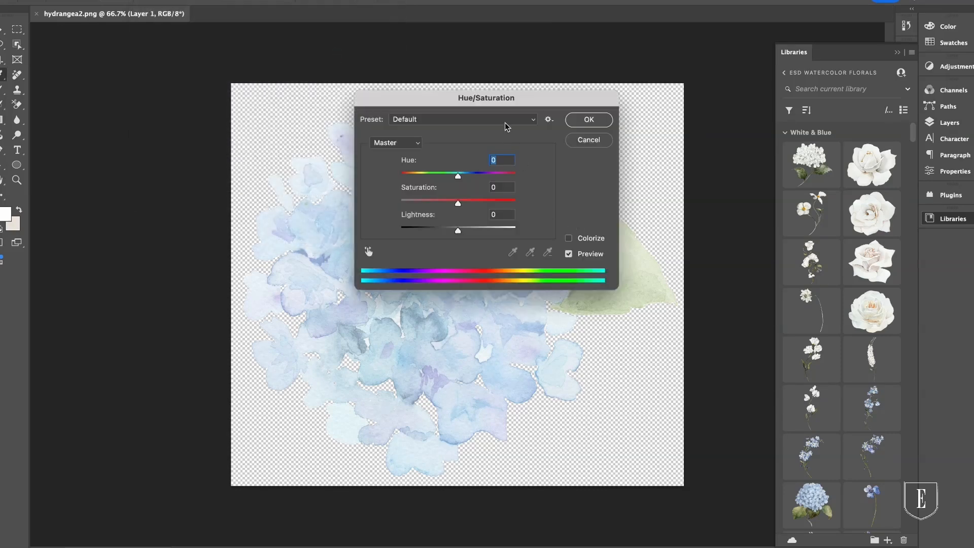
pyautogui.moveTo(507, 101); pyautogui.dragTo(685, 18)
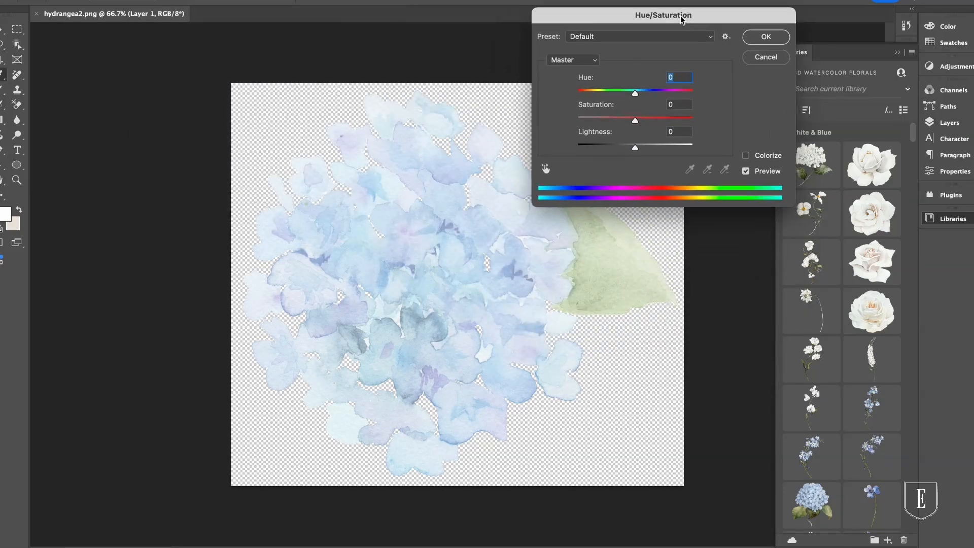
pyautogui.moveTo(635, 93)
pyautogui.mouseDown()
pyautogui.moveTo(604, 94)
pyautogui.moveTo(703, 101)
pyautogui.moveTo(628, 108)
pyautogui.mouseUp()
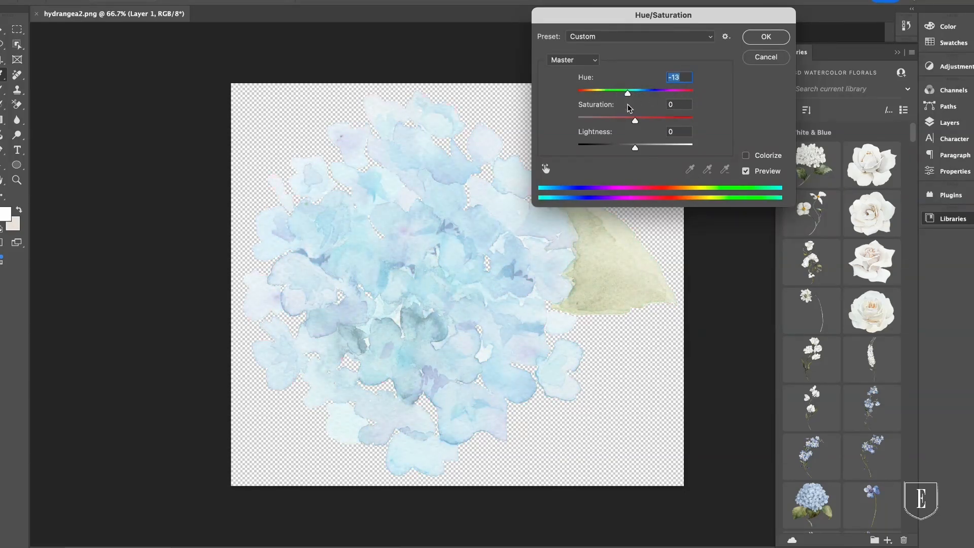
pyautogui.click(767, 59)
# Step: Mute the hydrangea with Hue/Saturation, using saturation -37 and lightness +21, and save hydrangea2.png
pyautogui.click(147, 1)
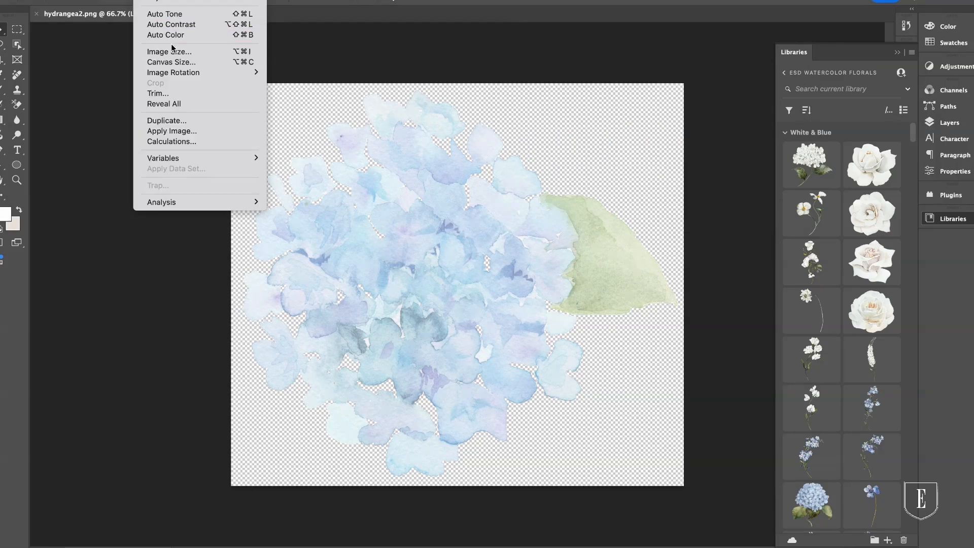
pyautogui.moveTo(203, 2)
pyautogui.click(307, 56)
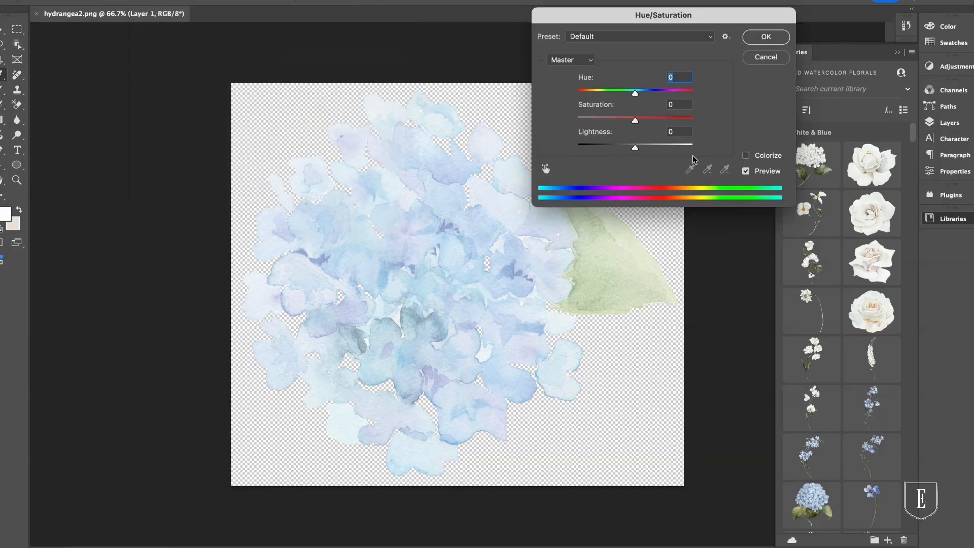
pyautogui.moveTo(636, 124); pyautogui.dragTo(647, 153)
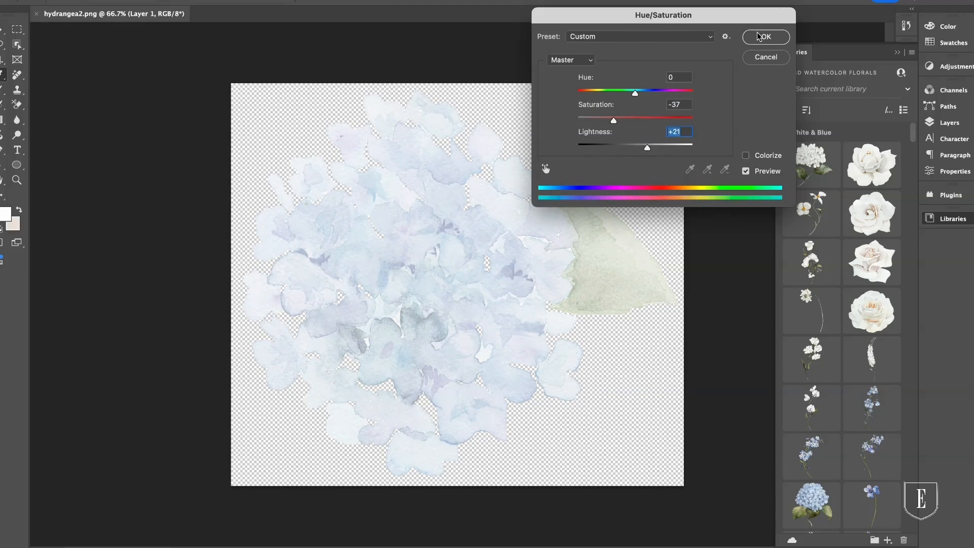
pyautogui.click(764, 36)
pyautogui.click(99, 1)
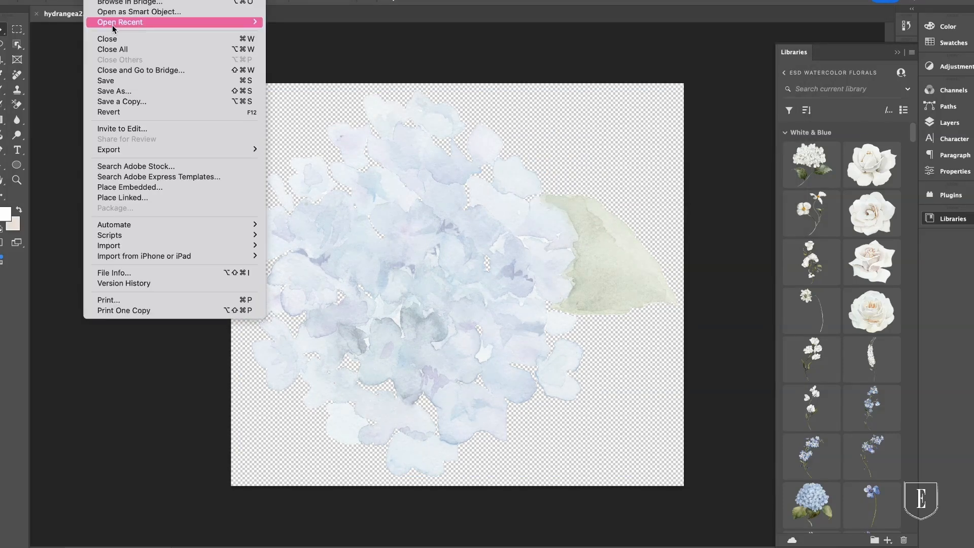
pyautogui.click(109, 81)
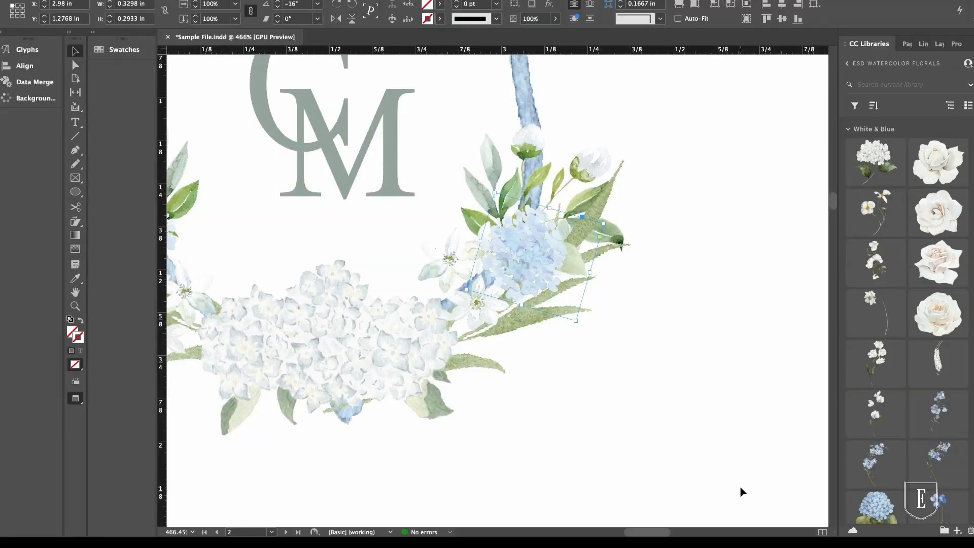
# Step: Back in InDesign, deselect the hydrangea and examine the edited hydrangeas on both sides of the page 2 crest, up close and as a whole
pyautogui.click(678, 312)
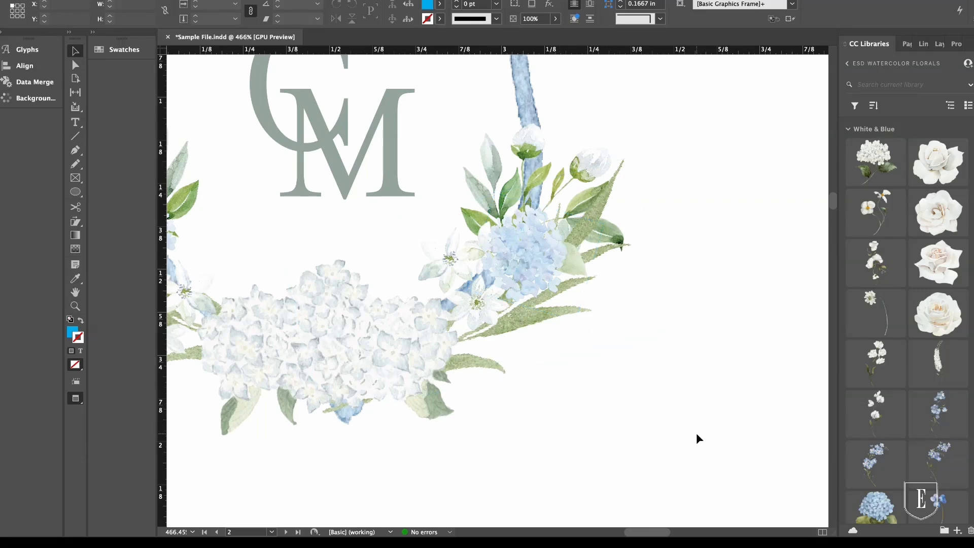
pyautogui.scroll(-2, 696, 433)
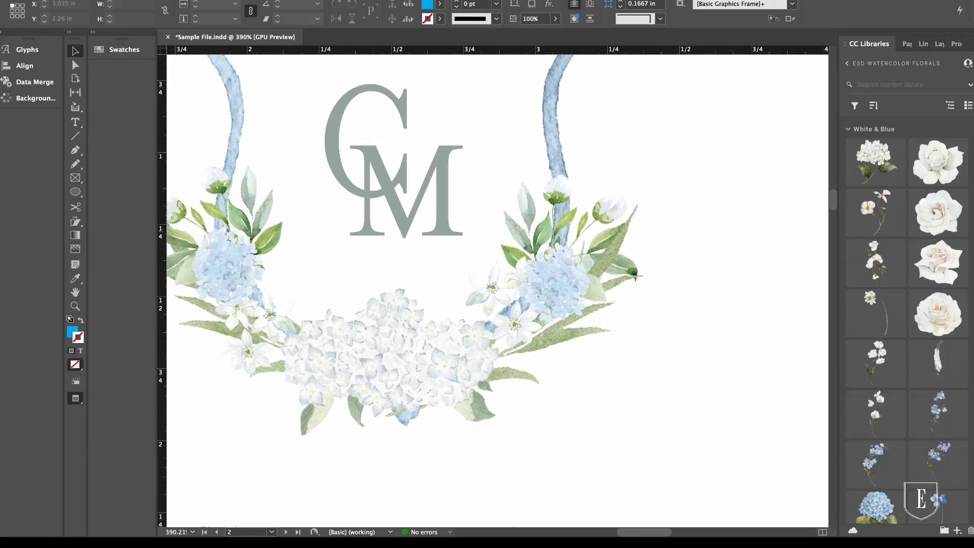
pyautogui.scroll(4, 632, 365)
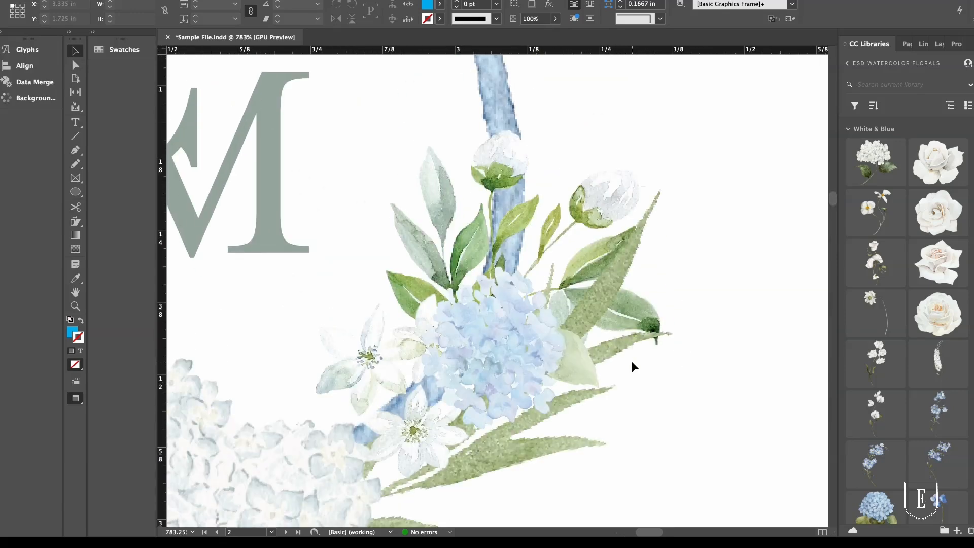
pyautogui.scroll(-2, 631, 360)
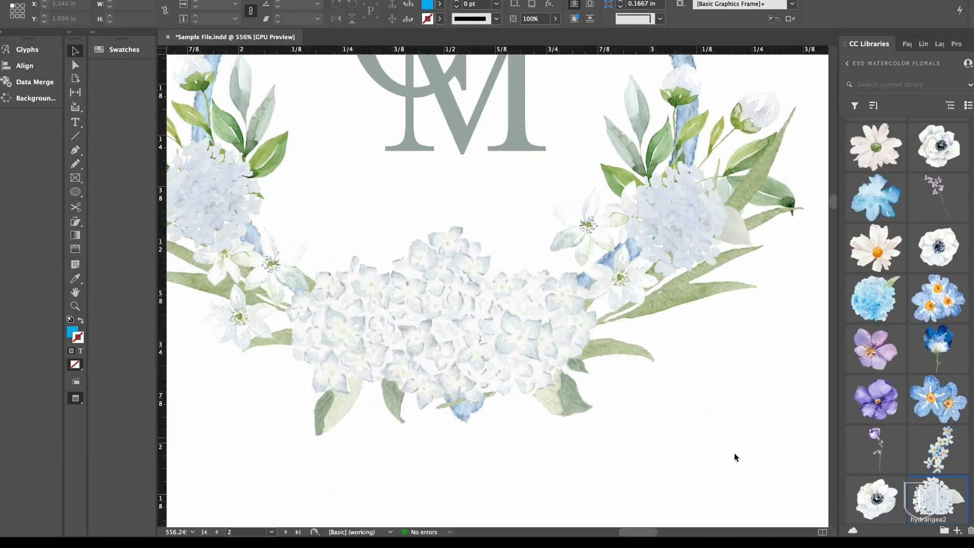
pyautogui.scroll(3, 808, 339)
pyautogui.hscroll(2, 808, 339)
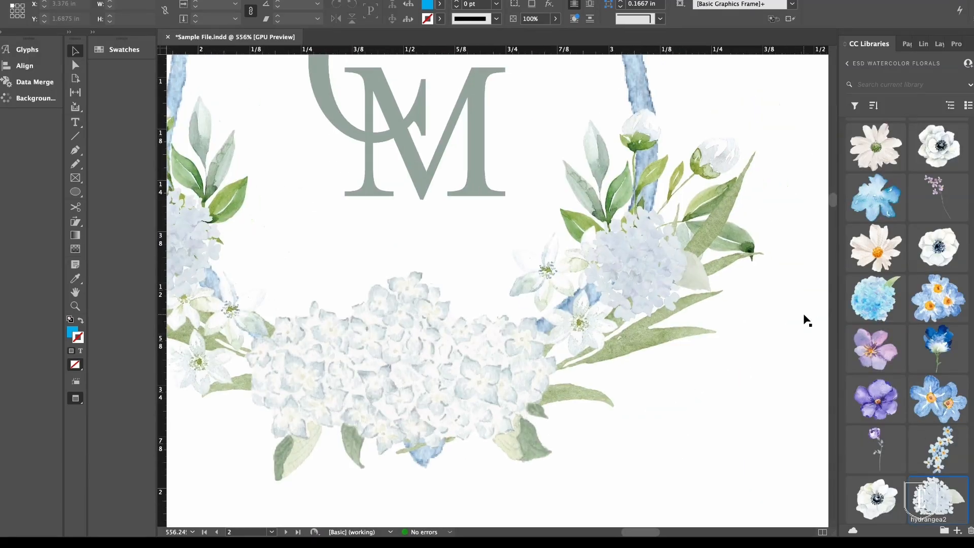
pyautogui.scroll(4, 710, 254)
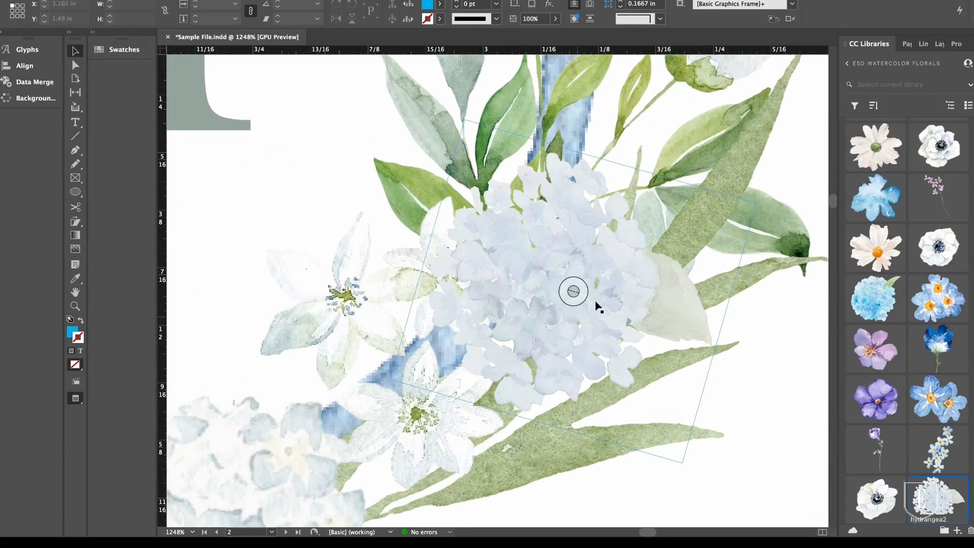
pyautogui.scroll(-6, 483, 277)
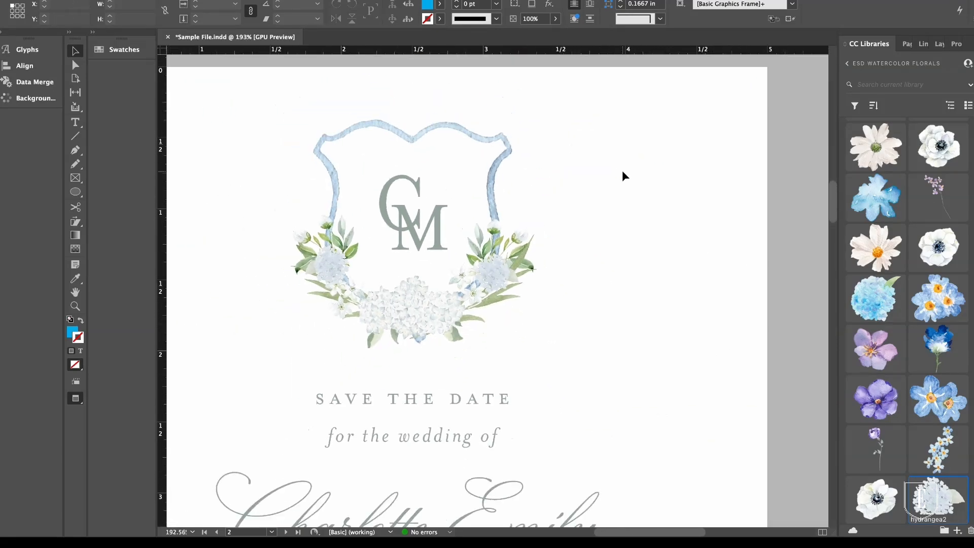
pyautogui.scroll(2, 670, 273)
pyautogui.hscroll(-2, 669, 272)
pyautogui.scroll(-1, 669, 272)
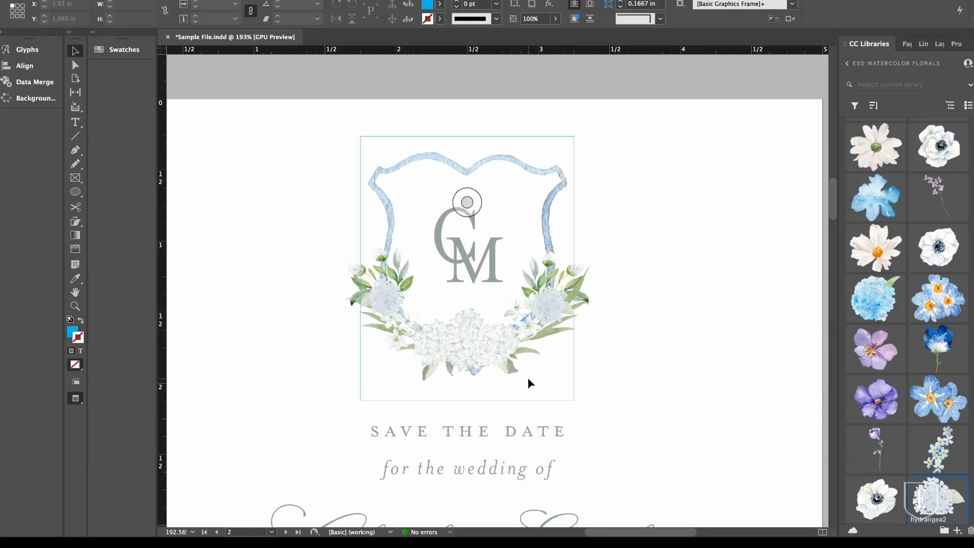
pyautogui.scroll(2, 537, 375)
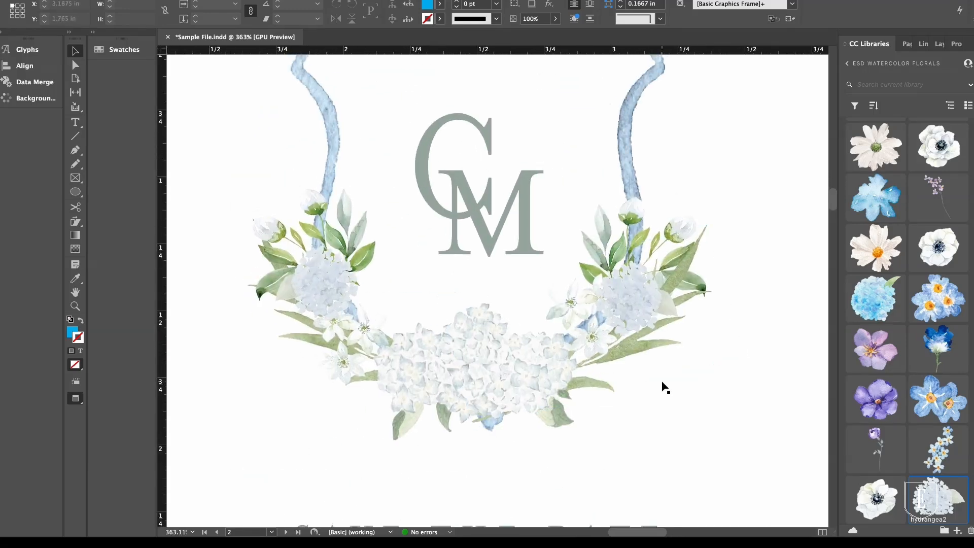
pyautogui.scroll(2, 761, 426)
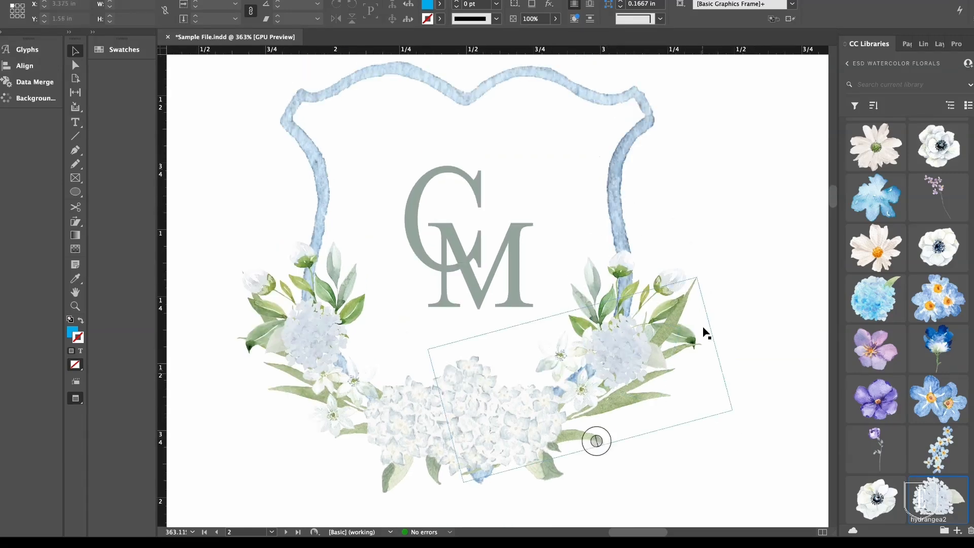
pyautogui.scroll(-3, 772, 227)
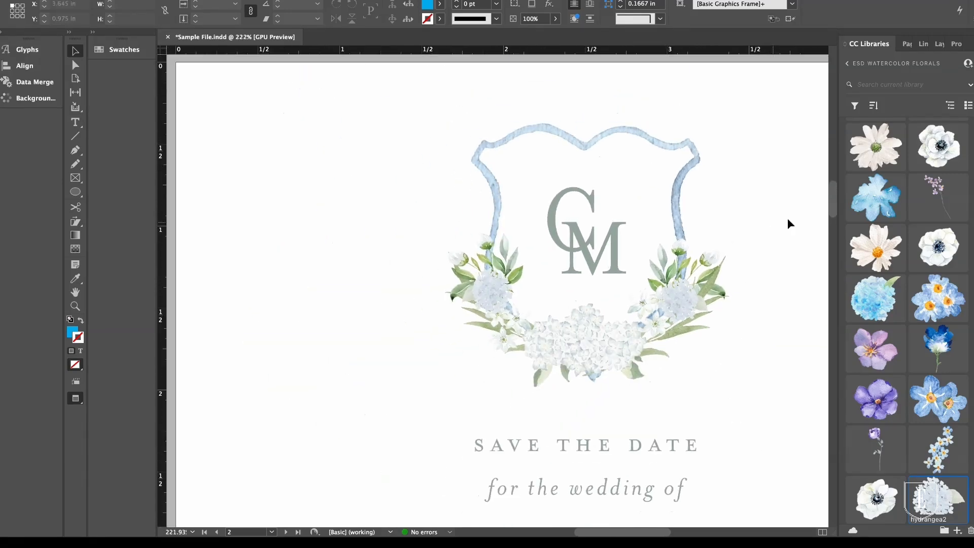
pyautogui.scroll(-1, 796, 355)
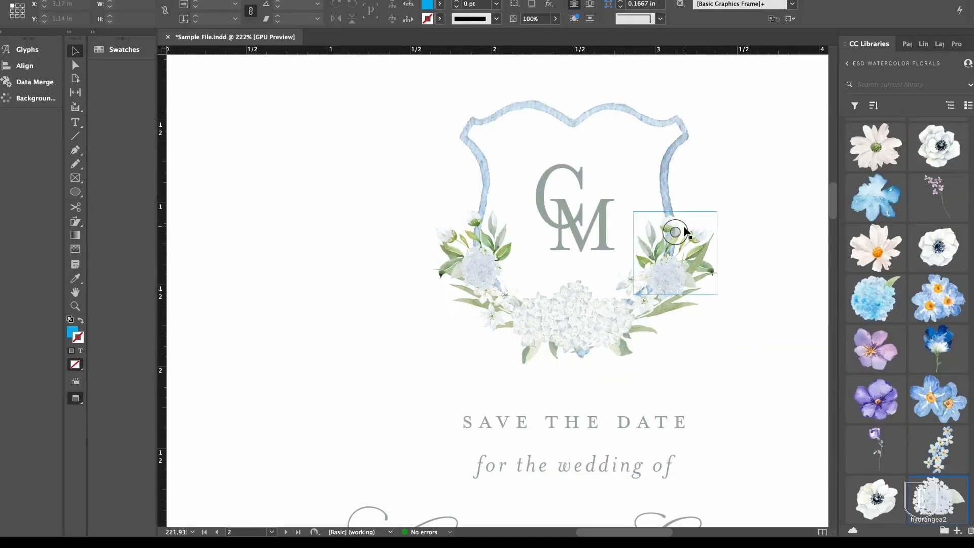
# Step: Open the white bud and leaf image on the right side of the crest for editing in Adobe Photoshop 2025
pyautogui.click(649, 225)
pyautogui.rightClick(648, 225)
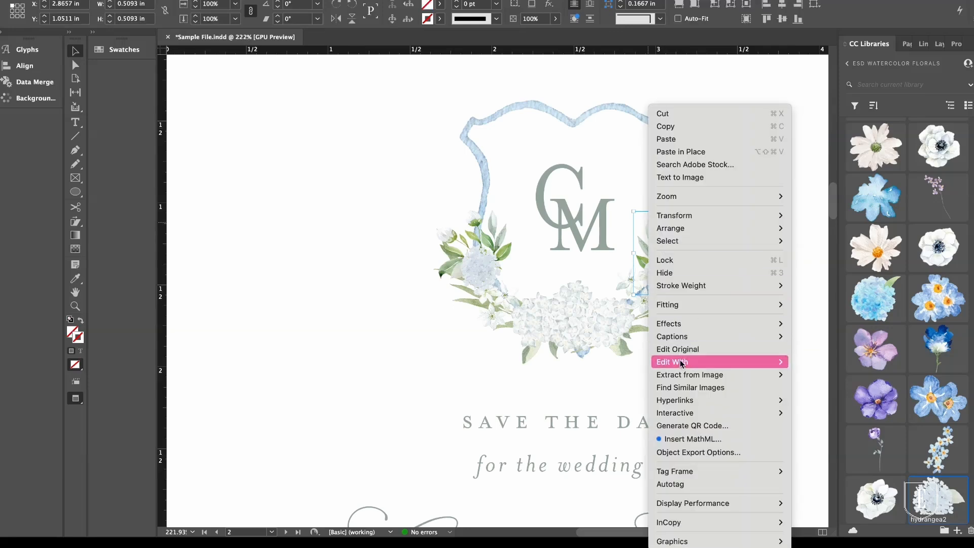
pyautogui.moveTo(751, 361)
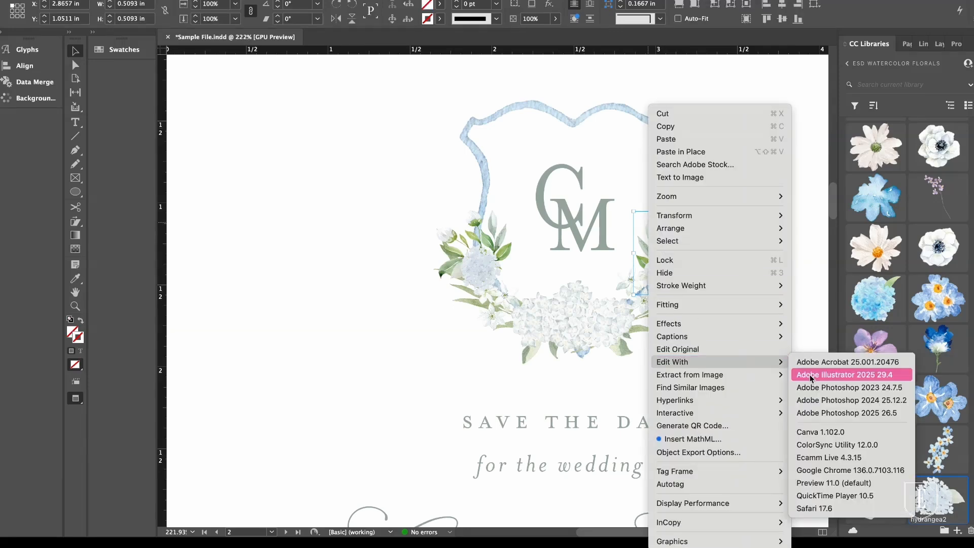
pyautogui.click(833, 412)
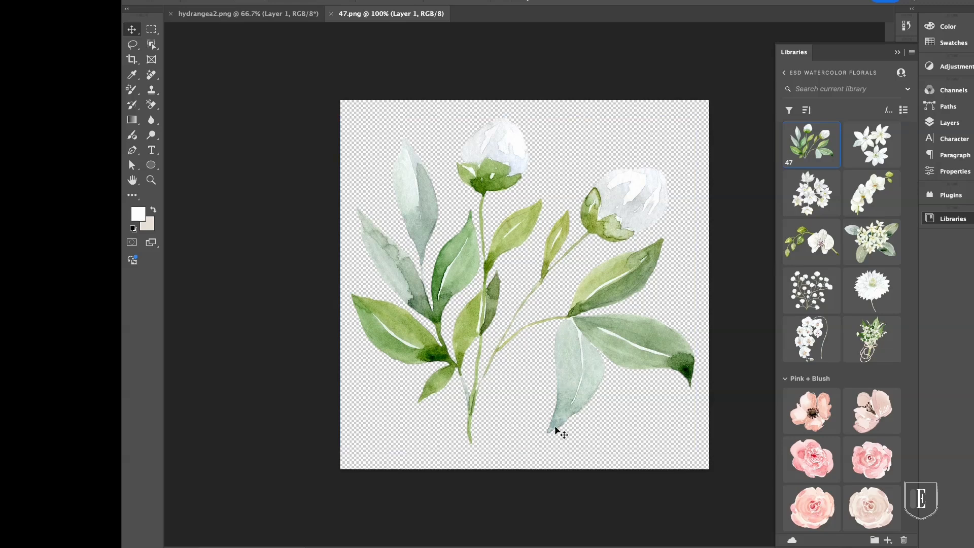
# Step: Try a Hue/Saturation adjustment limited to the greens of 47.png, with saturation -7 and lightness +10
pyautogui.click(148, 0)
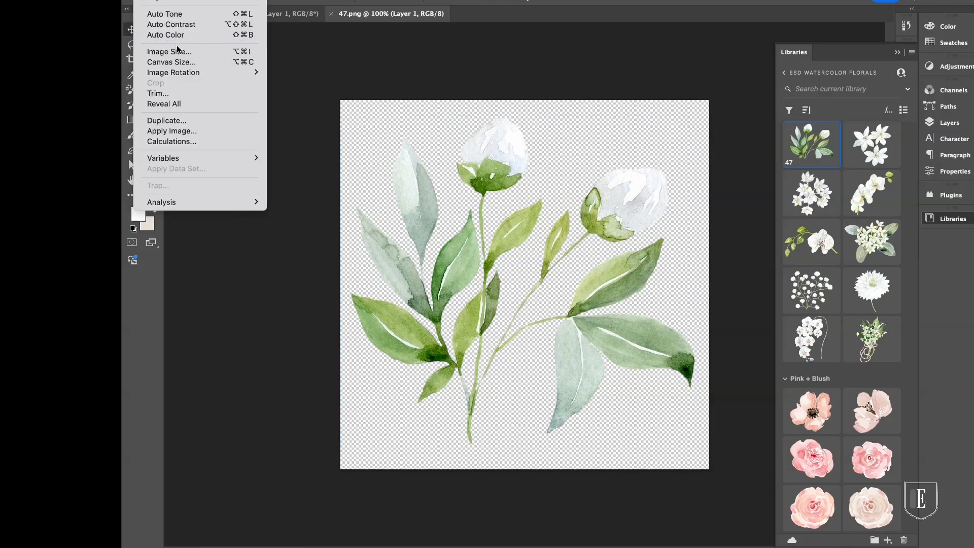
pyautogui.moveTo(223, 1)
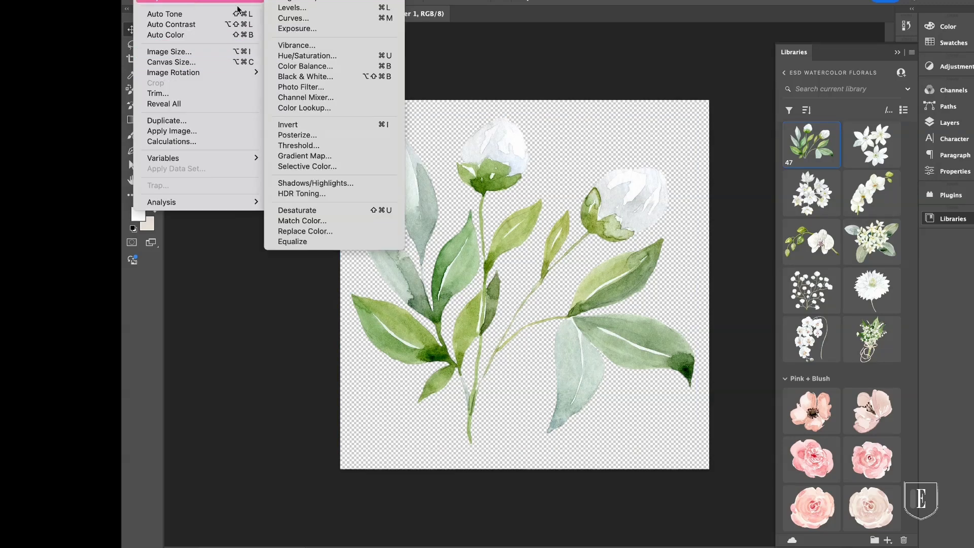
pyautogui.click(306, 55)
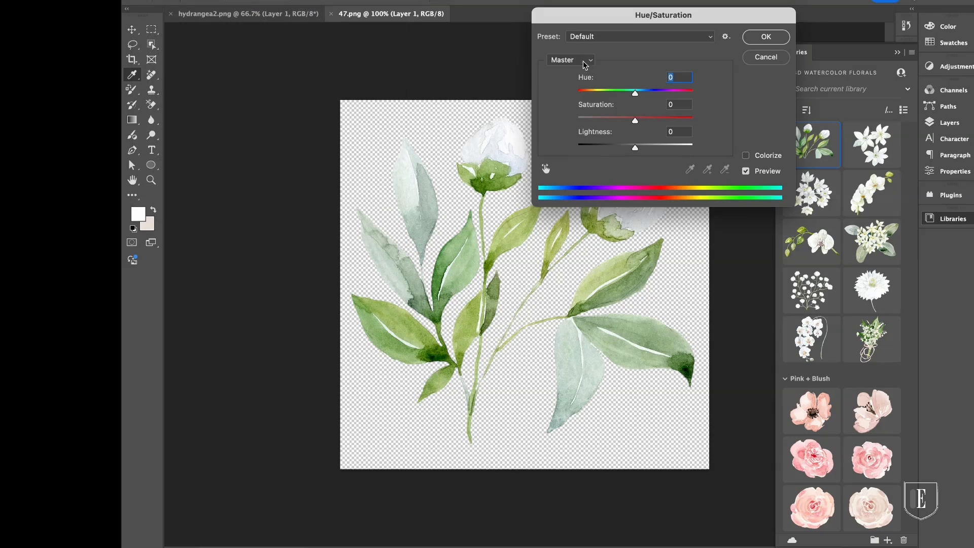
pyautogui.click(583, 62)
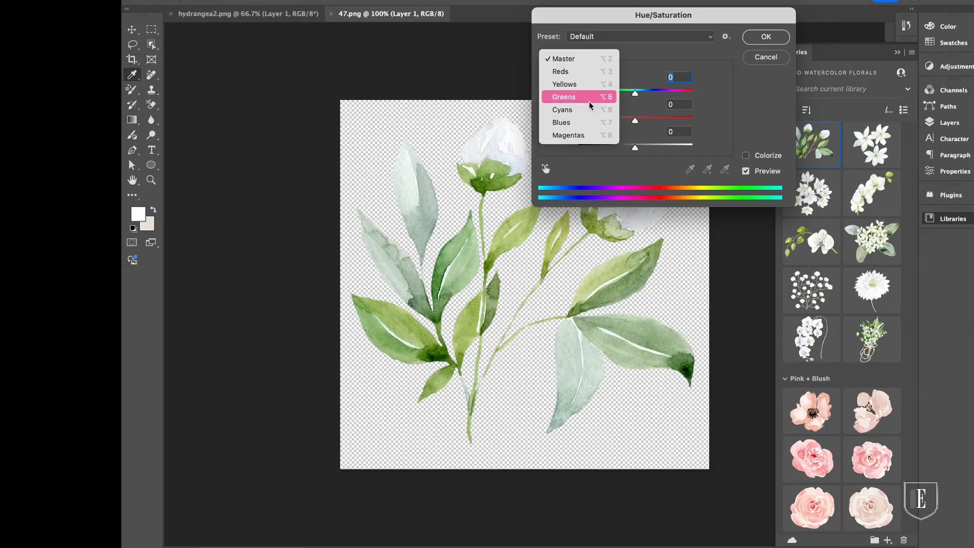
pyautogui.click(564, 97)
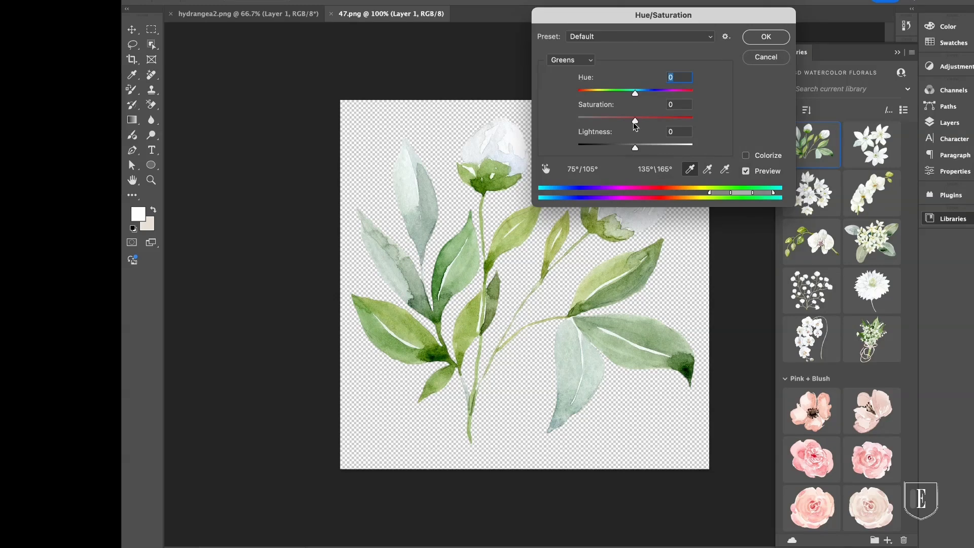
pyautogui.moveTo(631, 121); pyautogui.dragTo(640, 149)
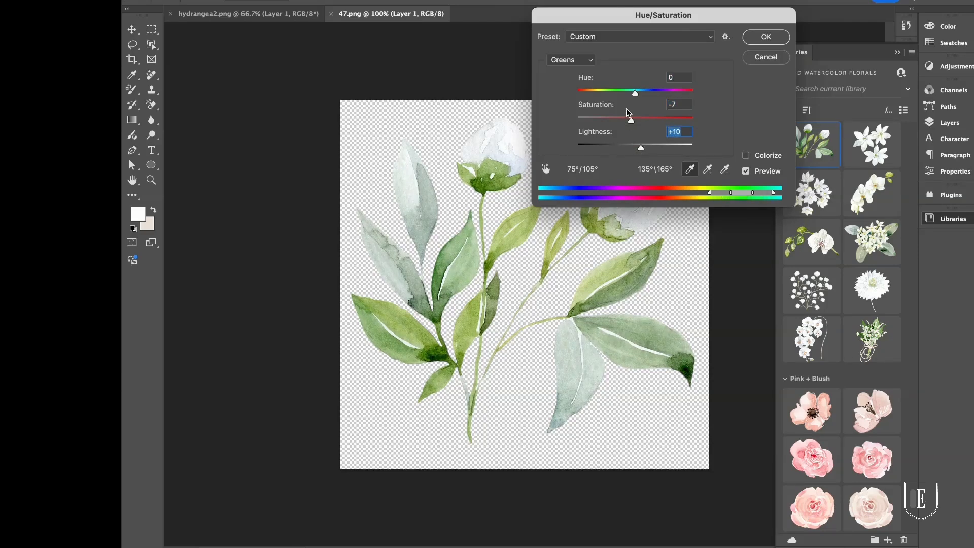
# Step: Try hue shifts of -47 and -10 on the greens of 47.png, and discard the Hue/Saturation adjustment
pyautogui.click(636, 94)
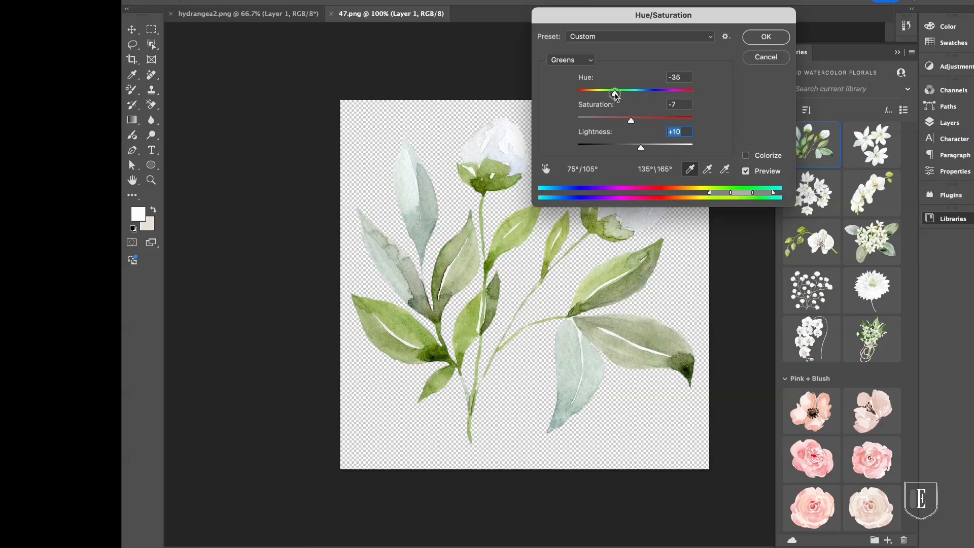
pyautogui.moveTo(612, 96)
pyautogui.mouseDown()
pyautogui.moveTo(661, 100)
pyautogui.moveTo(589, 105)
pyautogui.moveTo(671, 113)
pyautogui.moveTo(609, 107)
pyautogui.mouseUp()
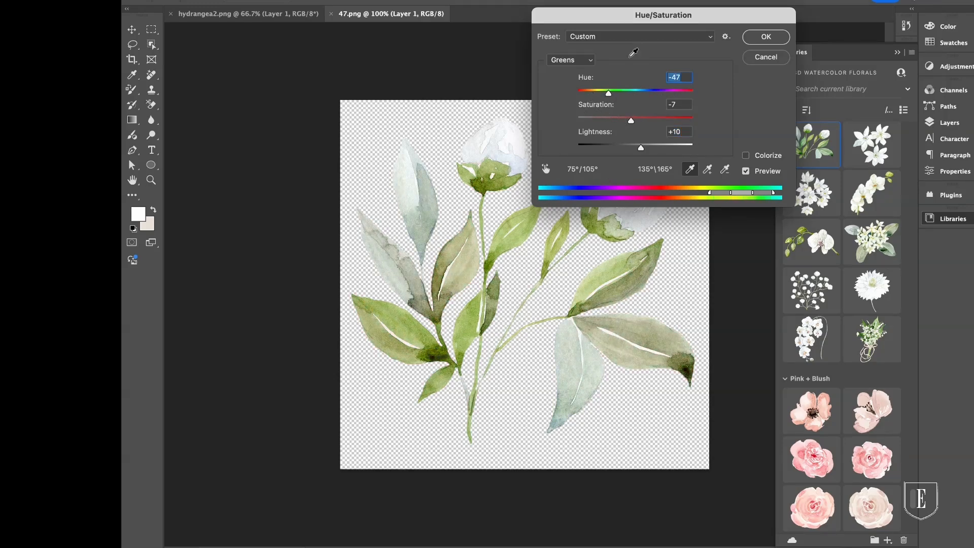
pyautogui.click(629, 90)
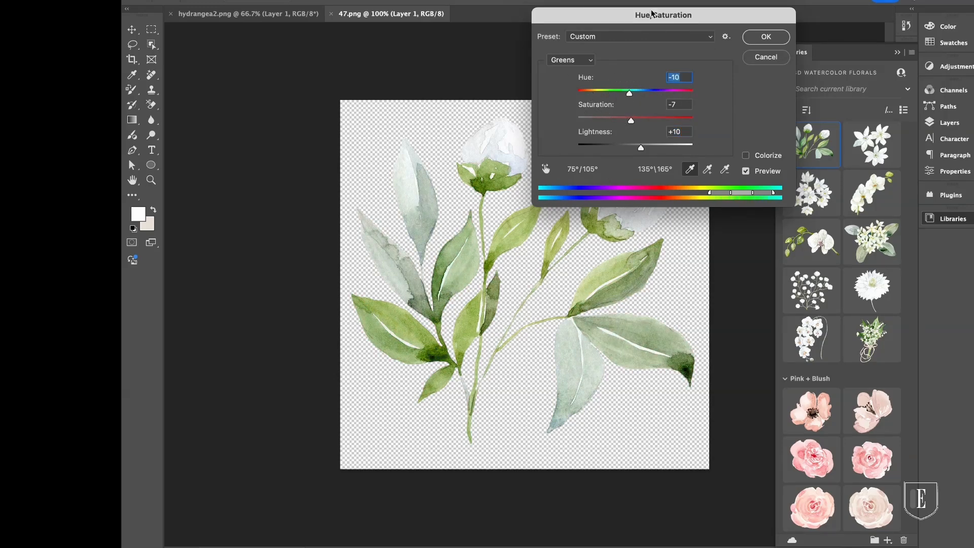
pyautogui.moveTo(647, 28); pyautogui.dragTo(695, 66)
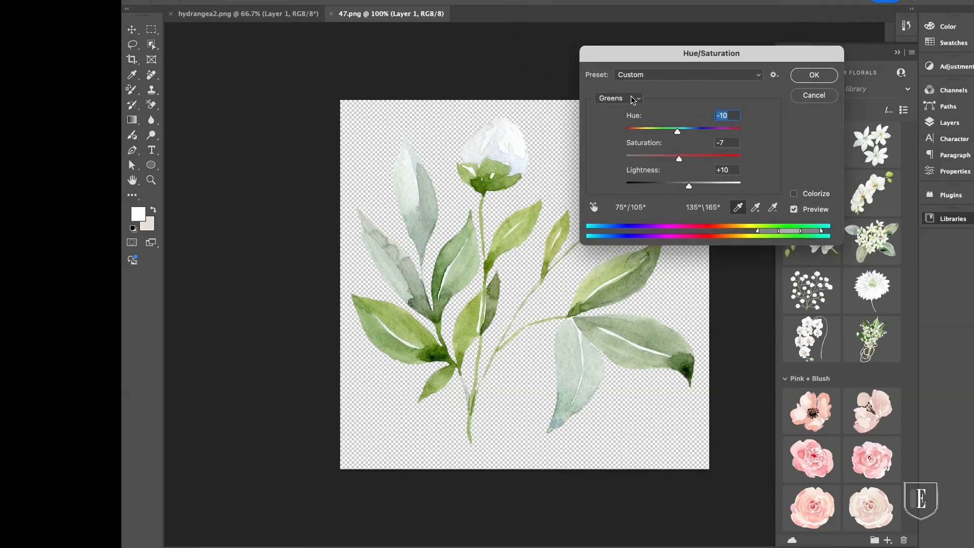
pyautogui.click(623, 98)
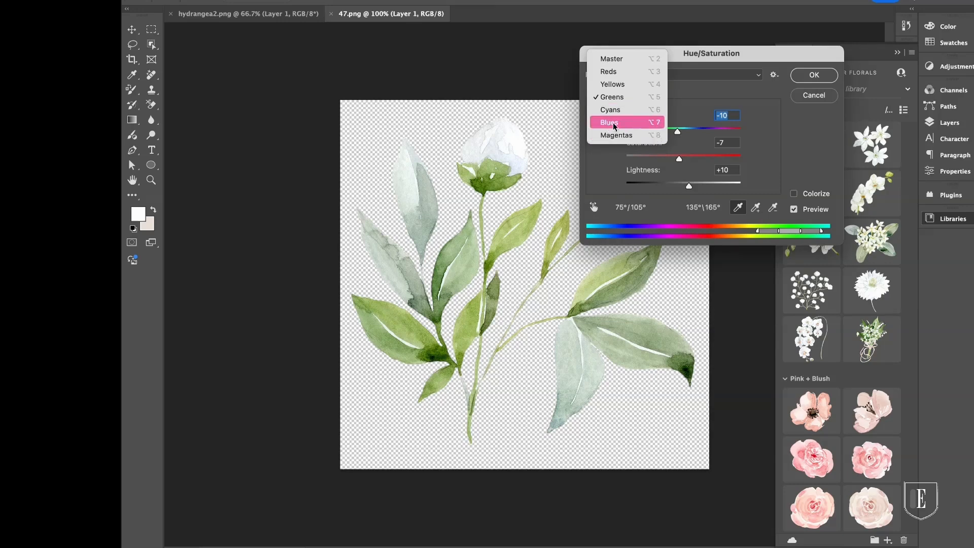
pyautogui.click(698, 100)
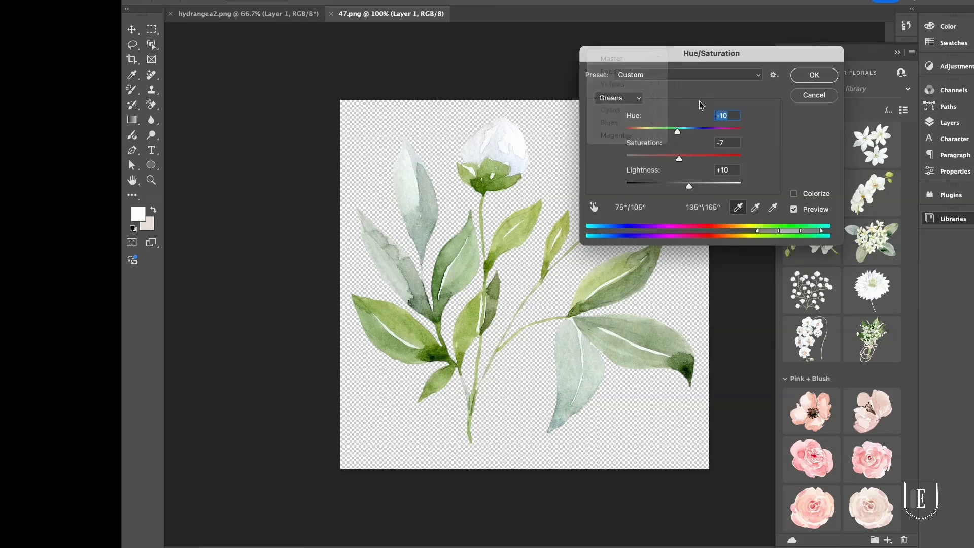
pyautogui.click(812, 96)
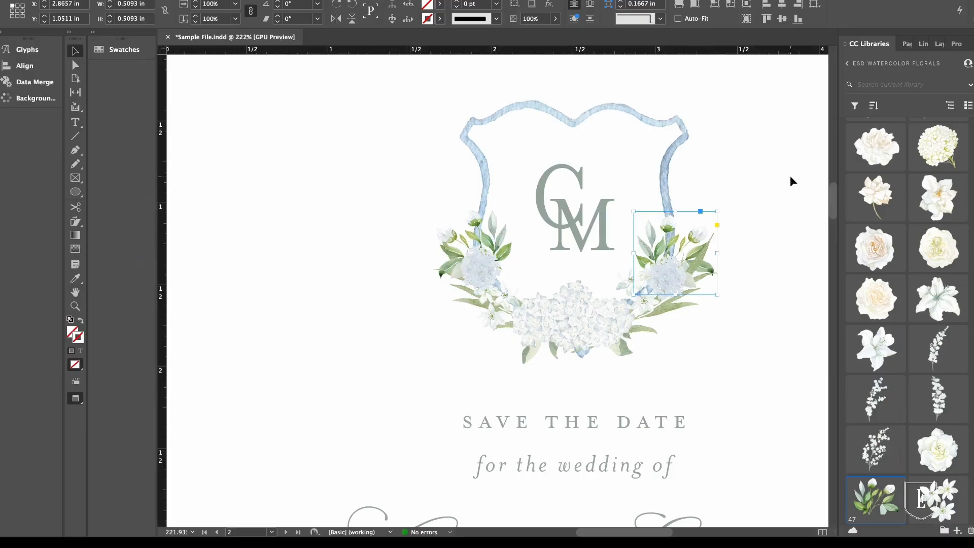
# Step: Back in InDesign, deselect the white bud image and examine the page 2 crest together with the save the date text below it
pyautogui.click(789, 178)
pyautogui.hscroll(1, 741, 223)
pyautogui.scroll(-5, 741, 223)
pyautogui.hscroll(4, 741, 223)
pyautogui.scroll(-3, 741, 223)
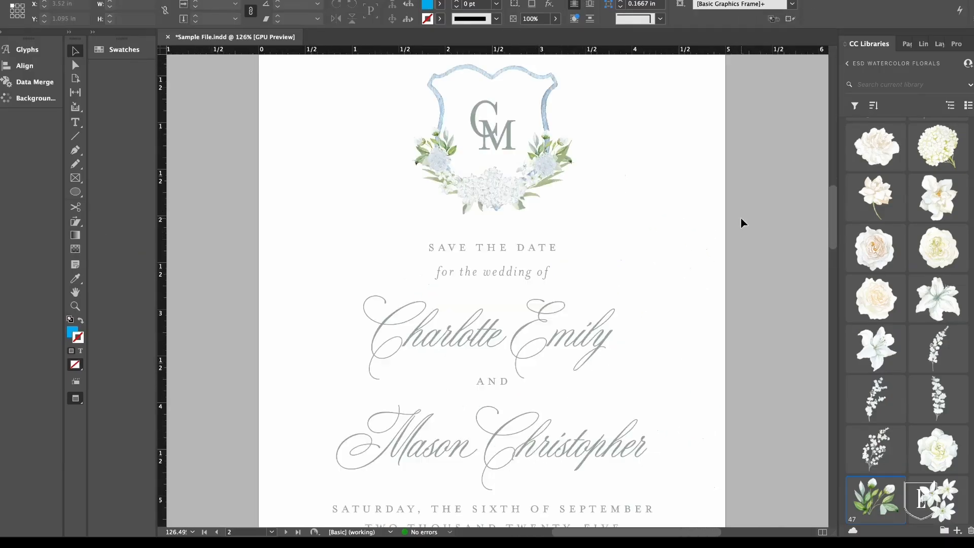
pyautogui.hscroll(1, 741, 223)
pyautogui.scroll(-1, 741, 223)
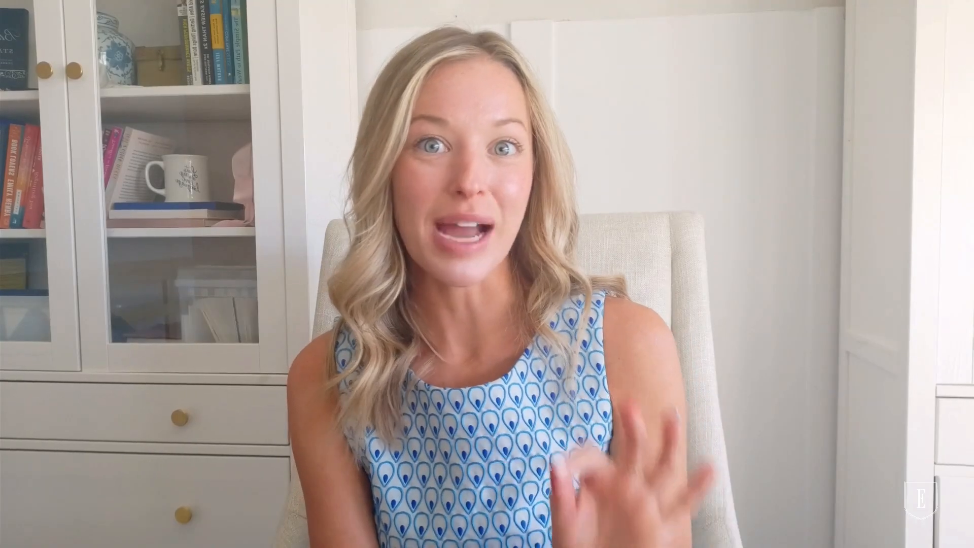